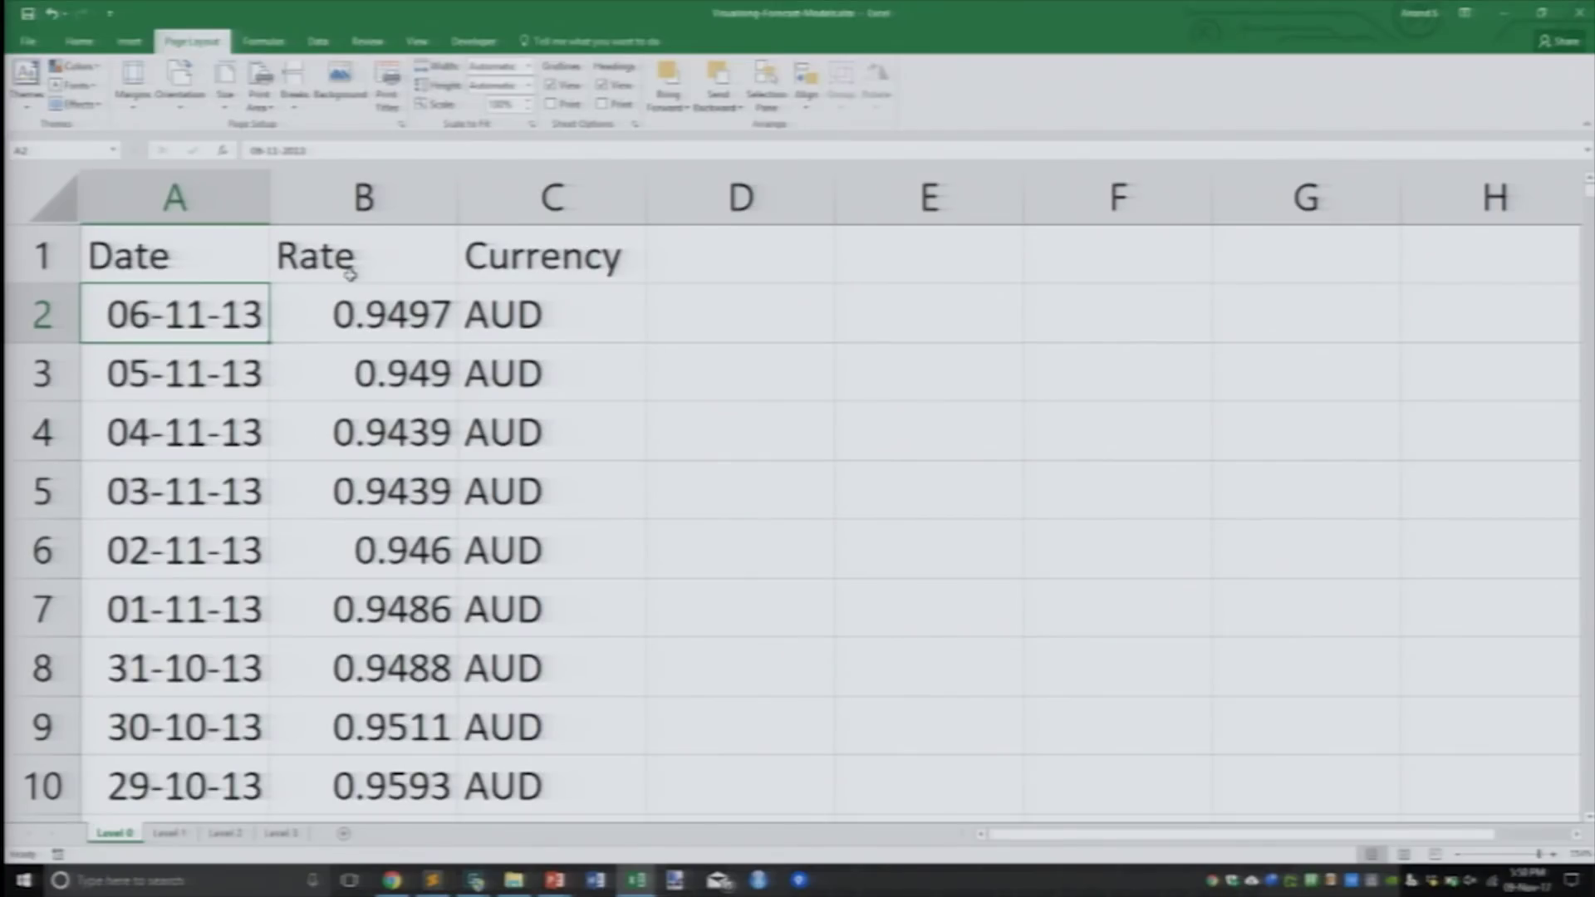
Check the first Level 0 rate (0.9497), then switch to the Level 1 sheet.
{"action": "key", "text": "Right"}
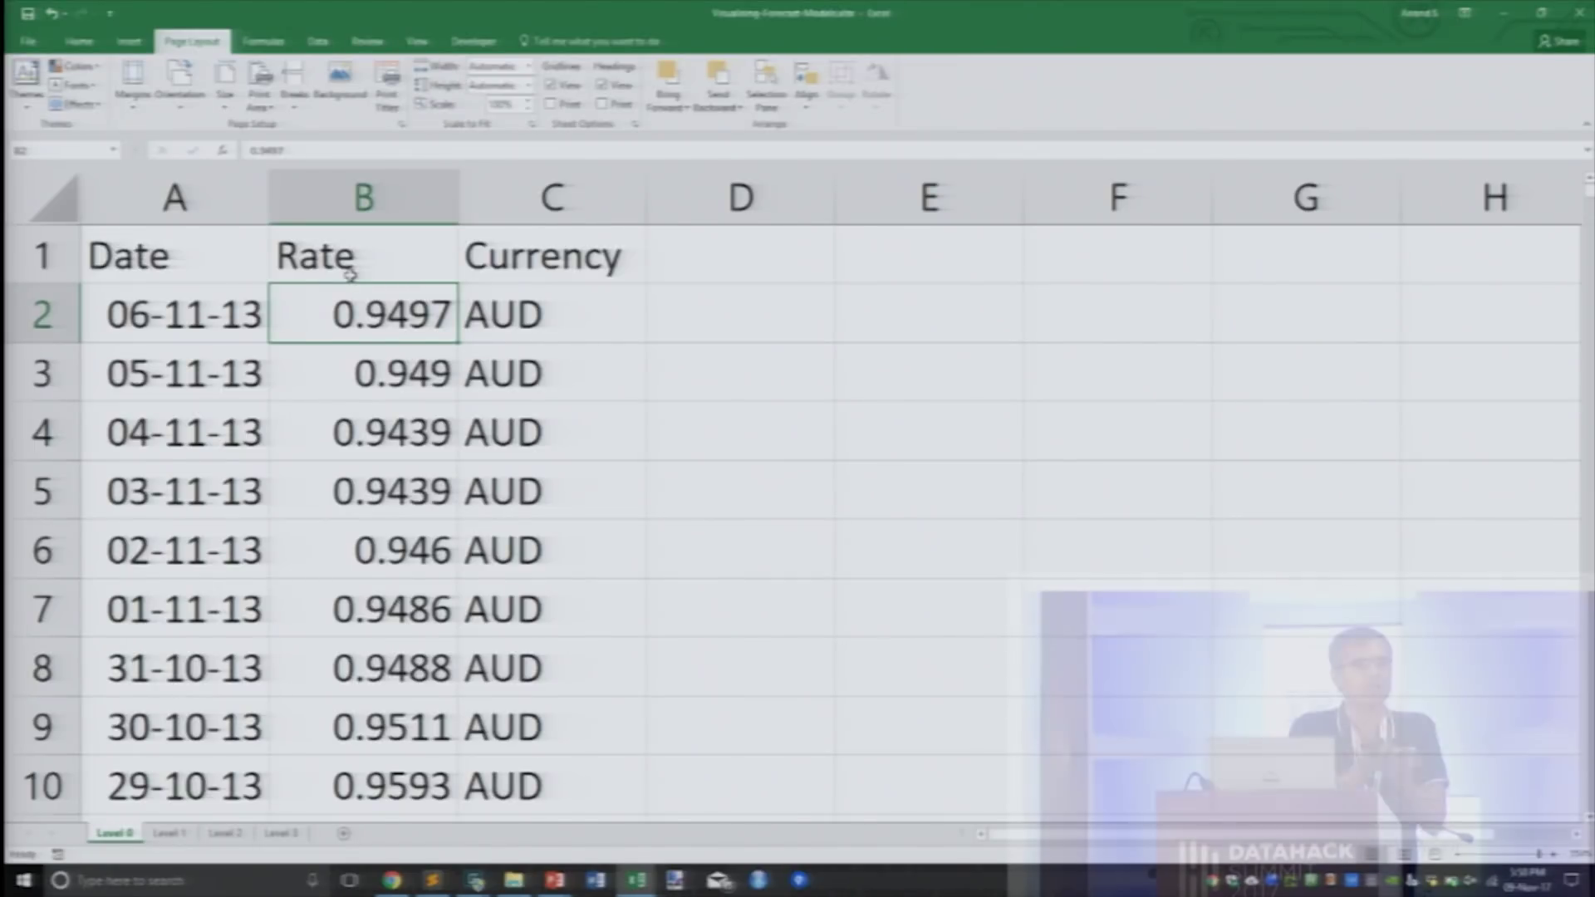
{"action": "key", "text": "ctrl+Page_Down"}
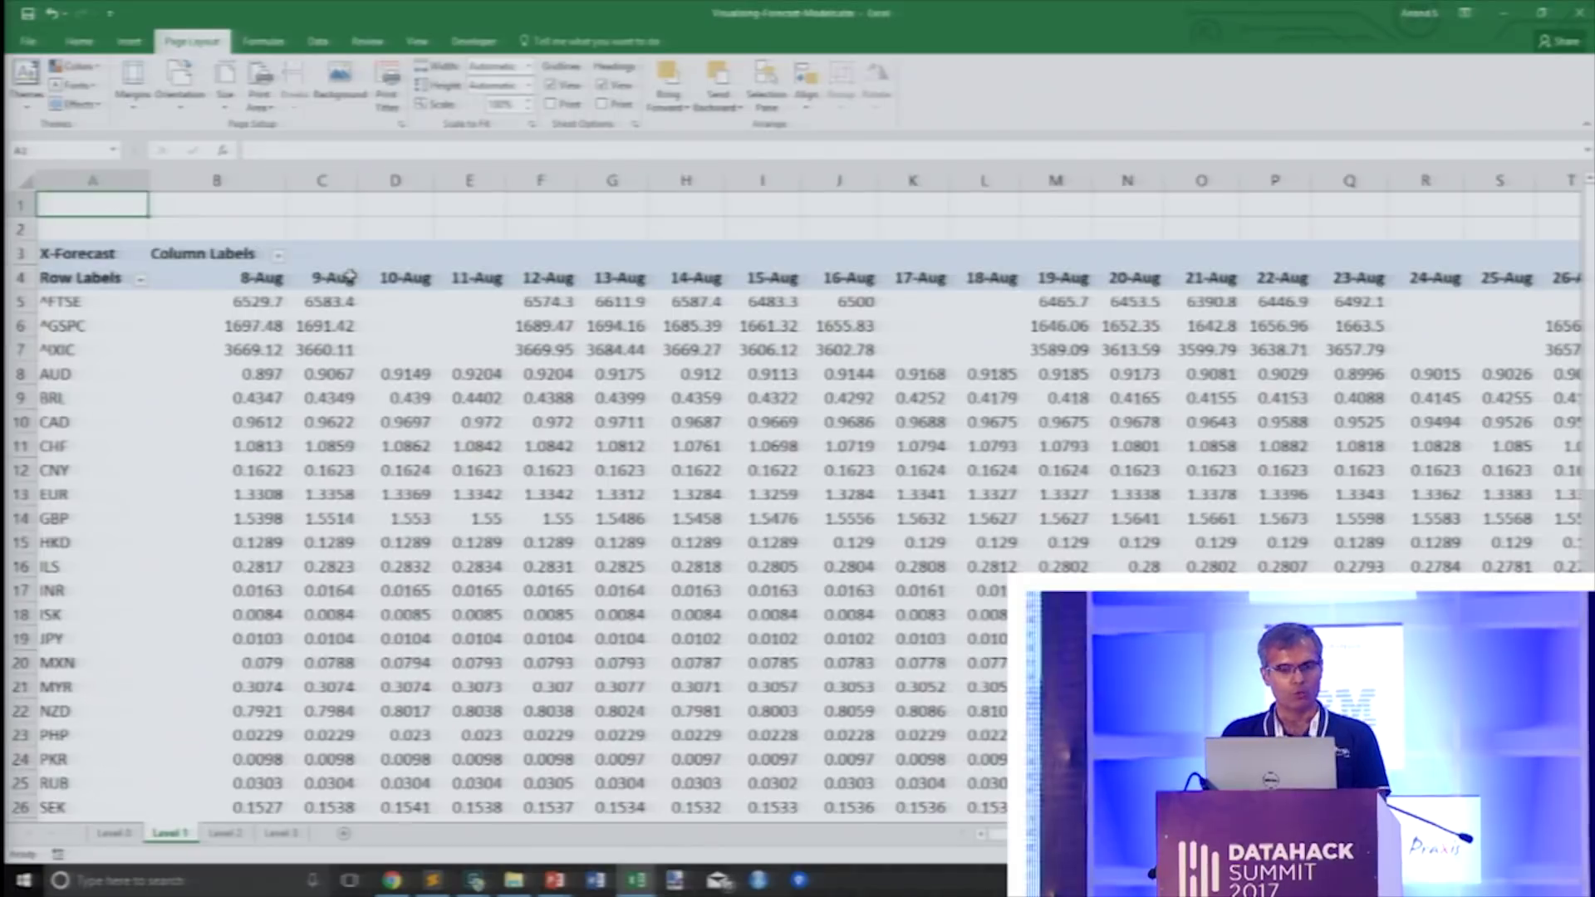
Scroll through the Level 1 sparkline summary table of securities and currencies.
{"action": "scroll", "coordinate": [286, 364], "scroll_direction": "down", "scroll_amount": 1}
{"action": "scroll", "coordinate": [286, 364], "scroll_direction": "up", "scroll_amount": 3, "text": "ctrl"}
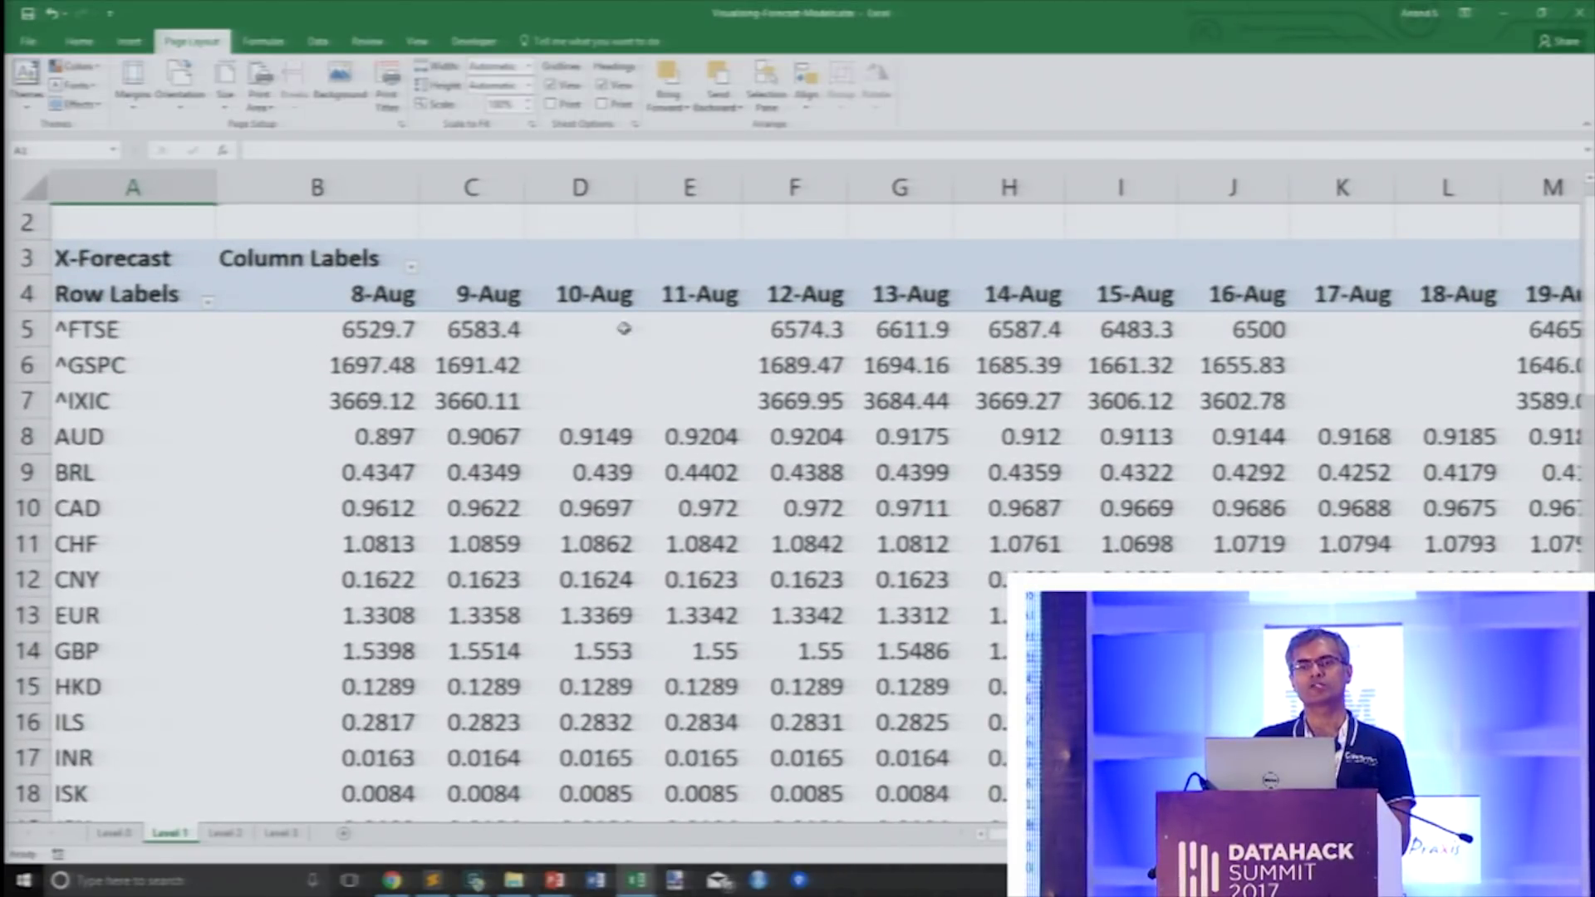
{"action": "scroll", "coordinate": [647, 553], "scroll_direction": "down", "scroll_amount": 3}
{"action": "scroll", "coordinate": [647, 553], "scroll_direction": "down", "scroll_amount": 8}
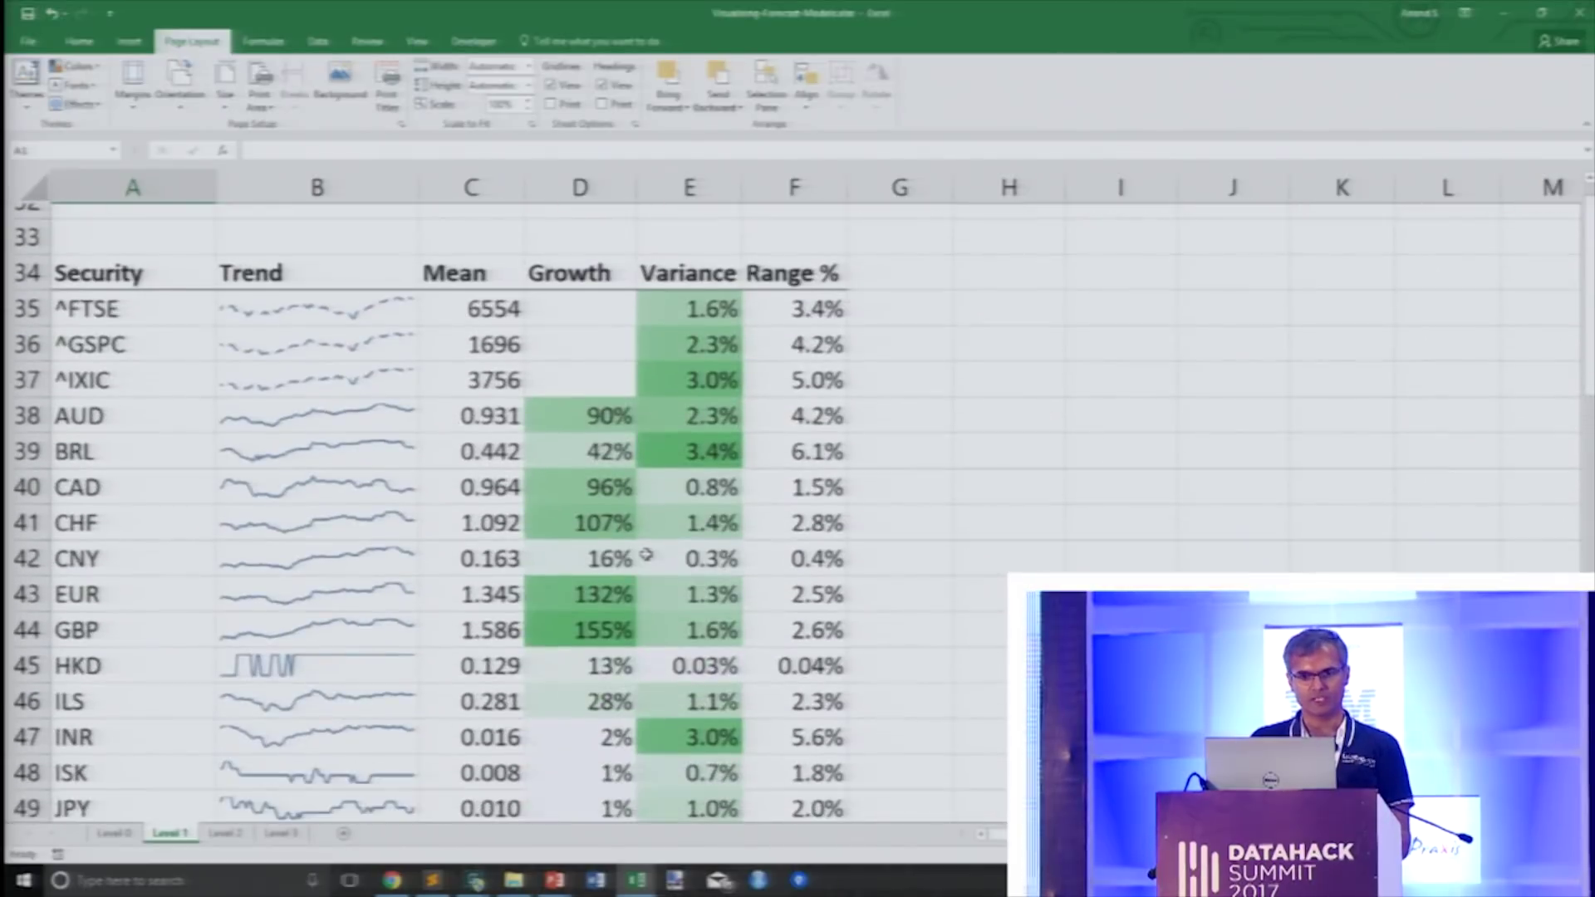
{"action": "scroll", "coordinate": [426, 456], "scroll_direction": "up", "scroll_amount": 1}
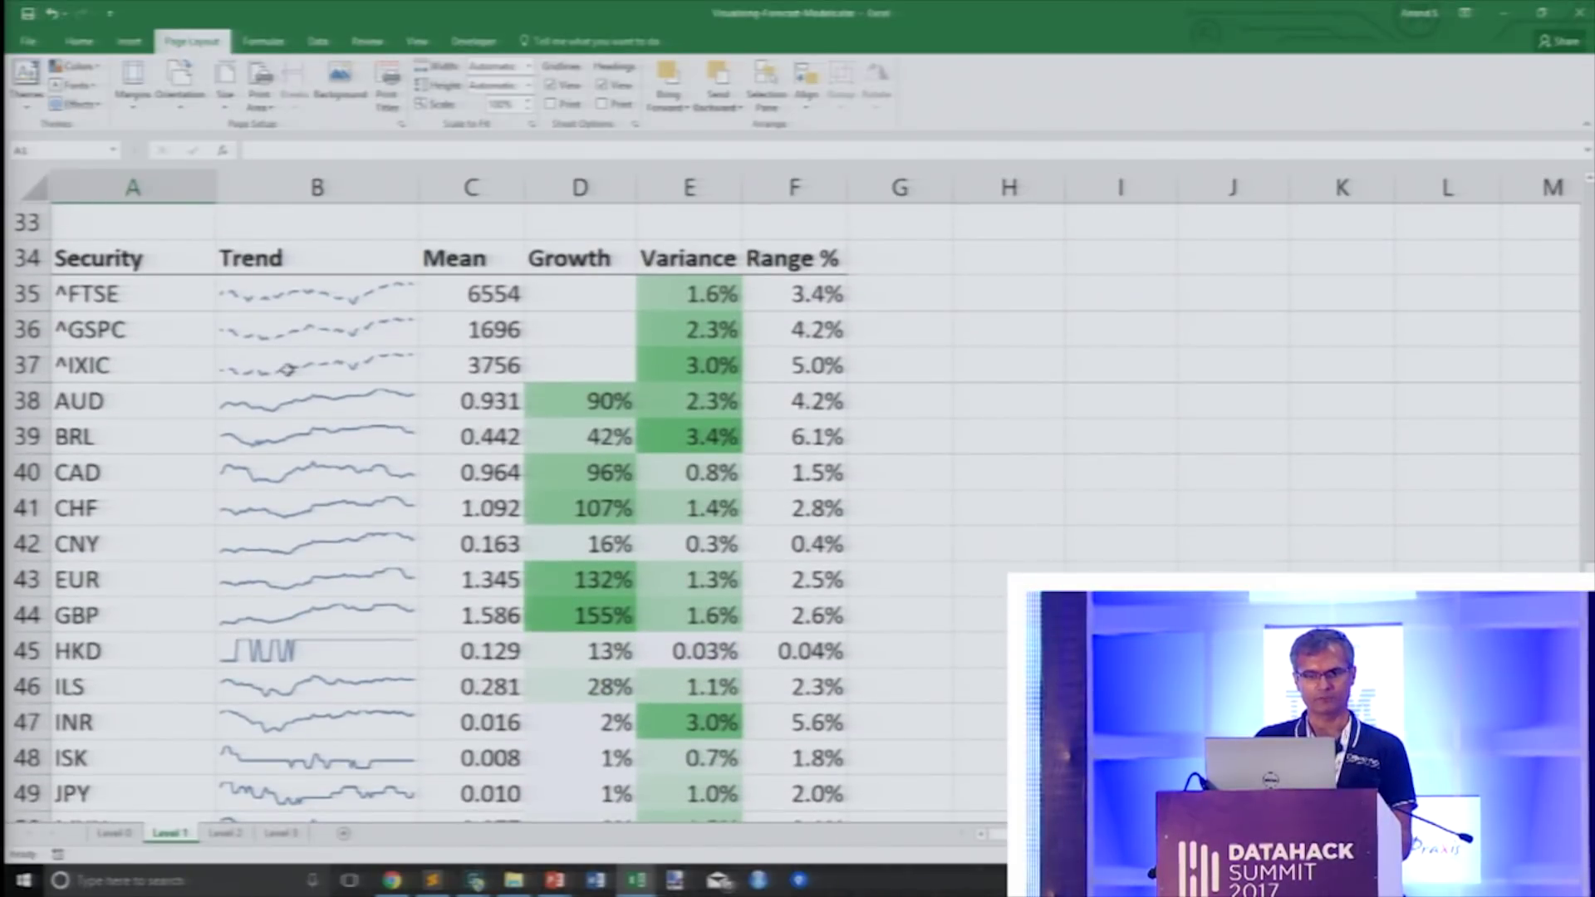
{"action": "scroll", "coordinate": [286, 365], "scroll_direction": "up", "scroll_amount": 3, "text": "ctrl"}
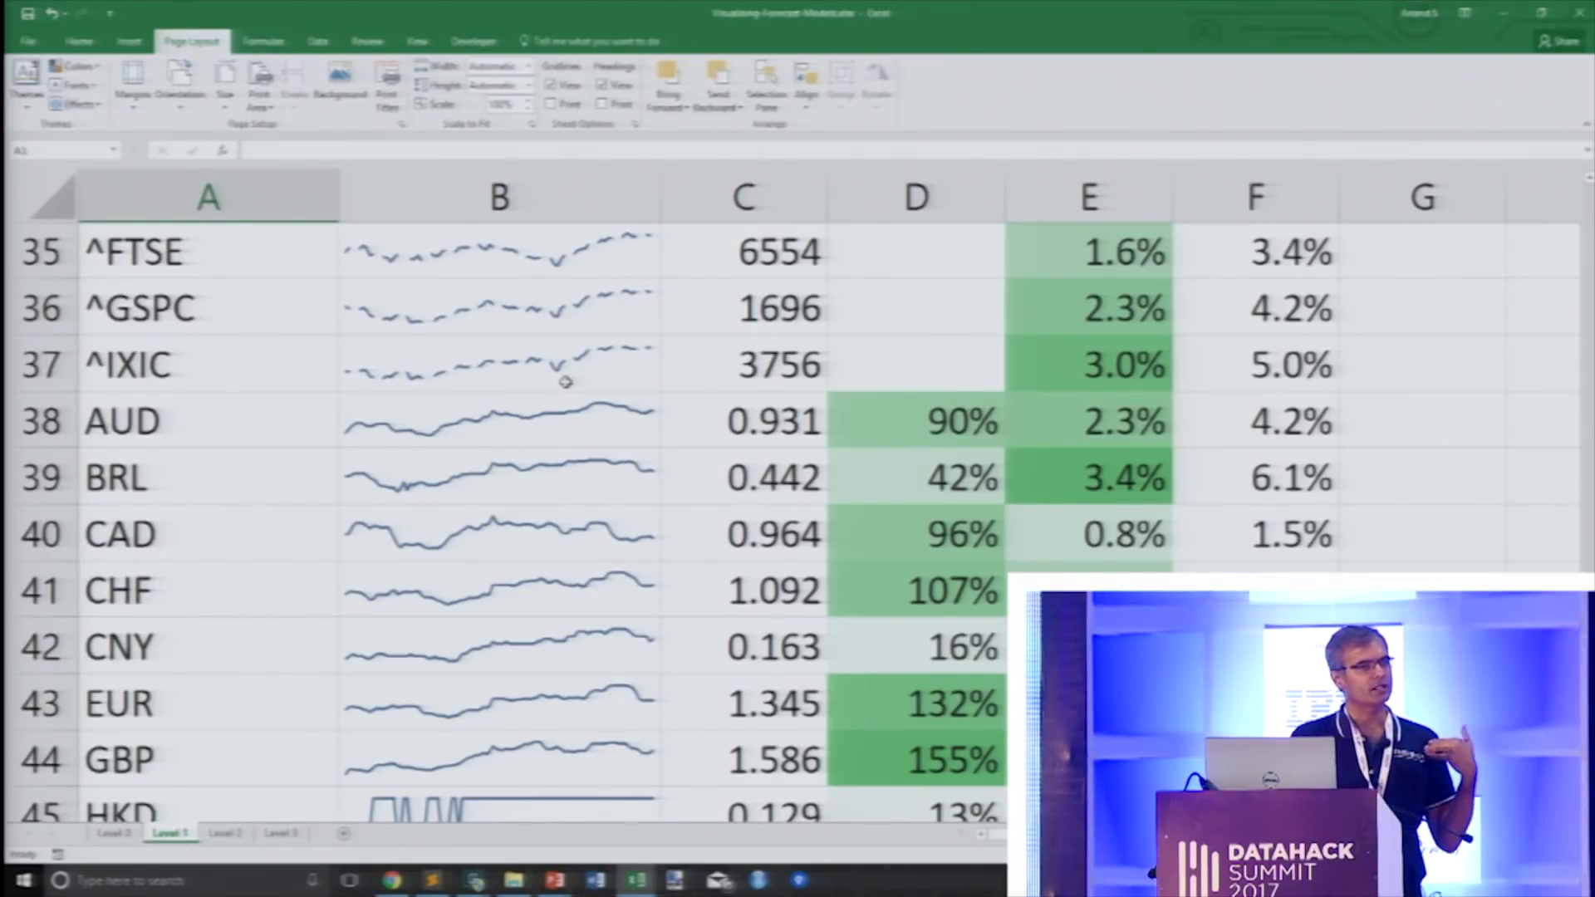
{"action": "scroll", "coordinate": [606, 347], "scroll_direction": "up", "scroll_amount": 2}
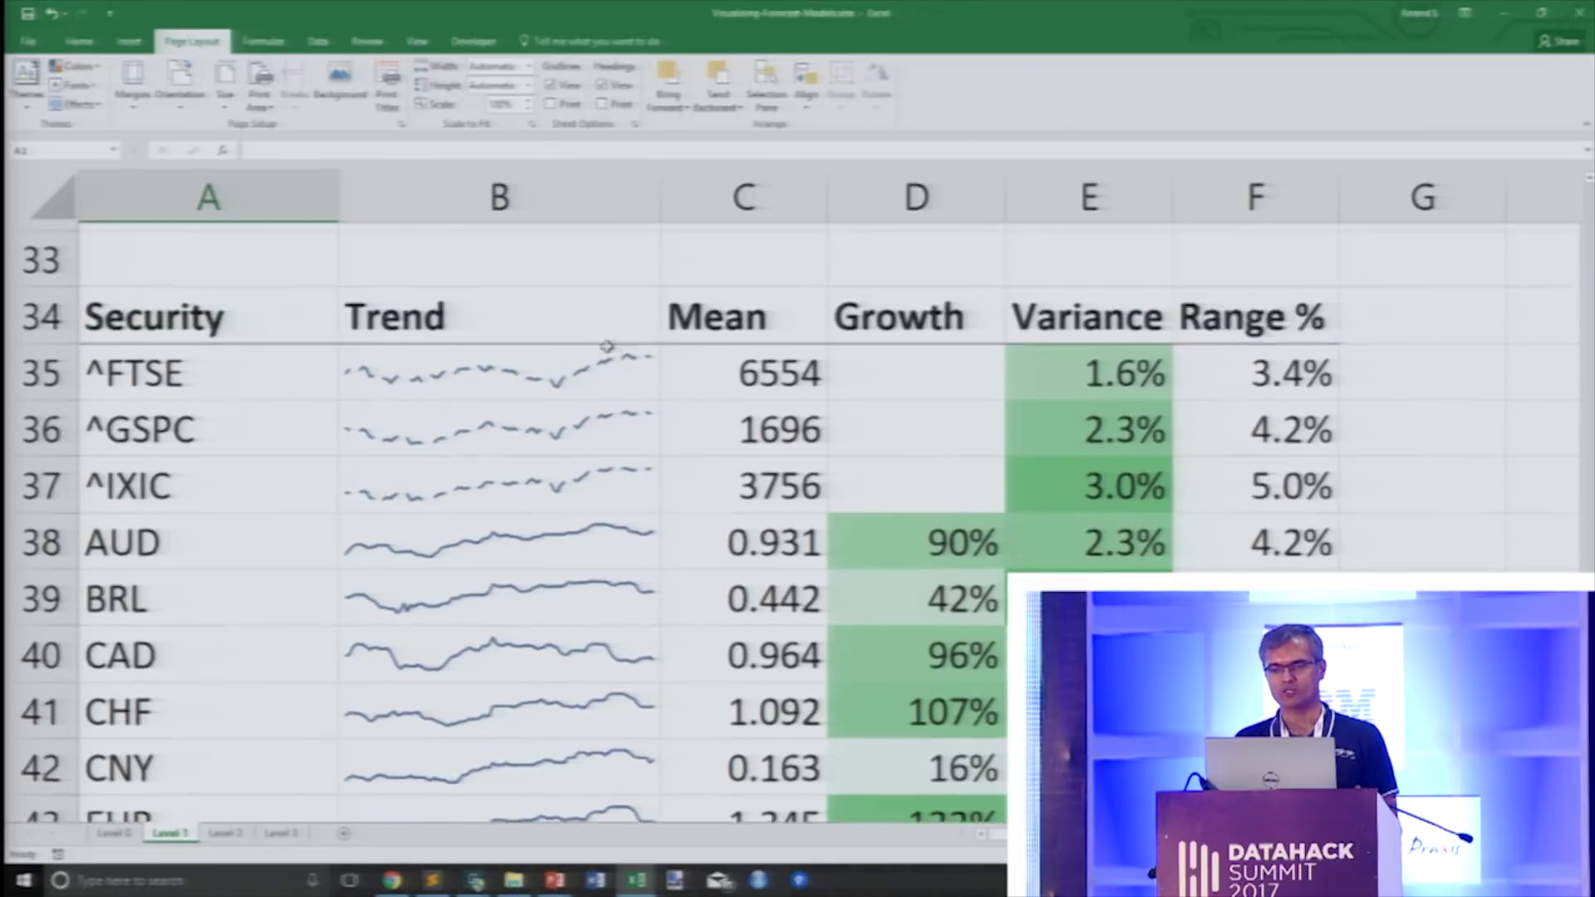
{"action": "scroll", "coordinate": [606, 347], "scroll_direction": "down", "scroll_amount": 1}
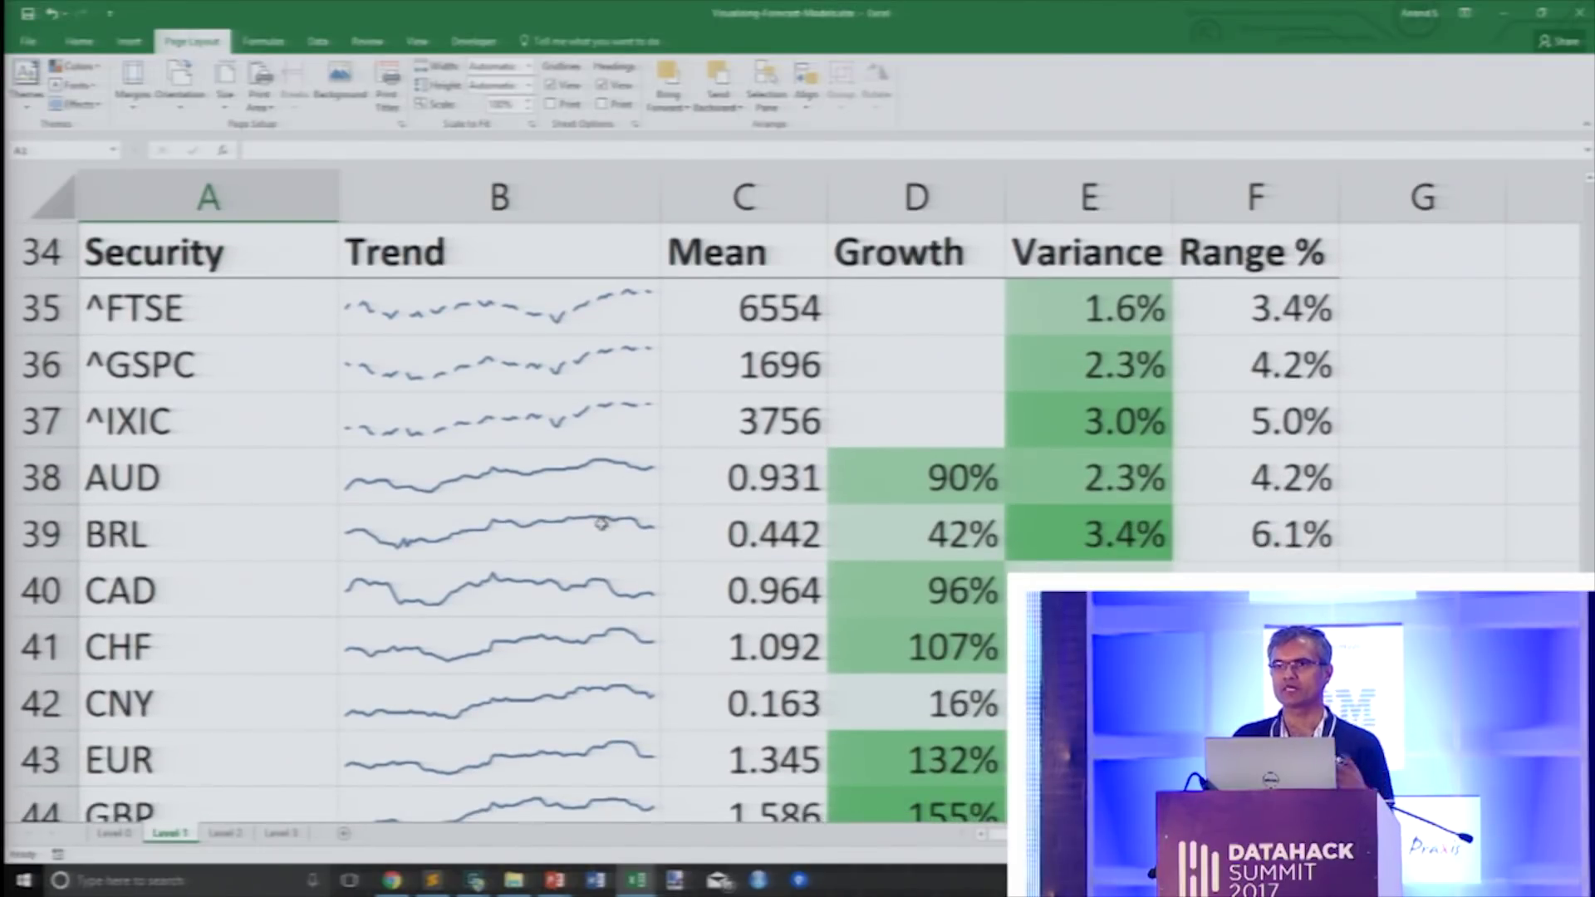
{"action": "scroll", "coordinate": [602, 524], "scroll_direction": "down", "scroll_amount": 1}
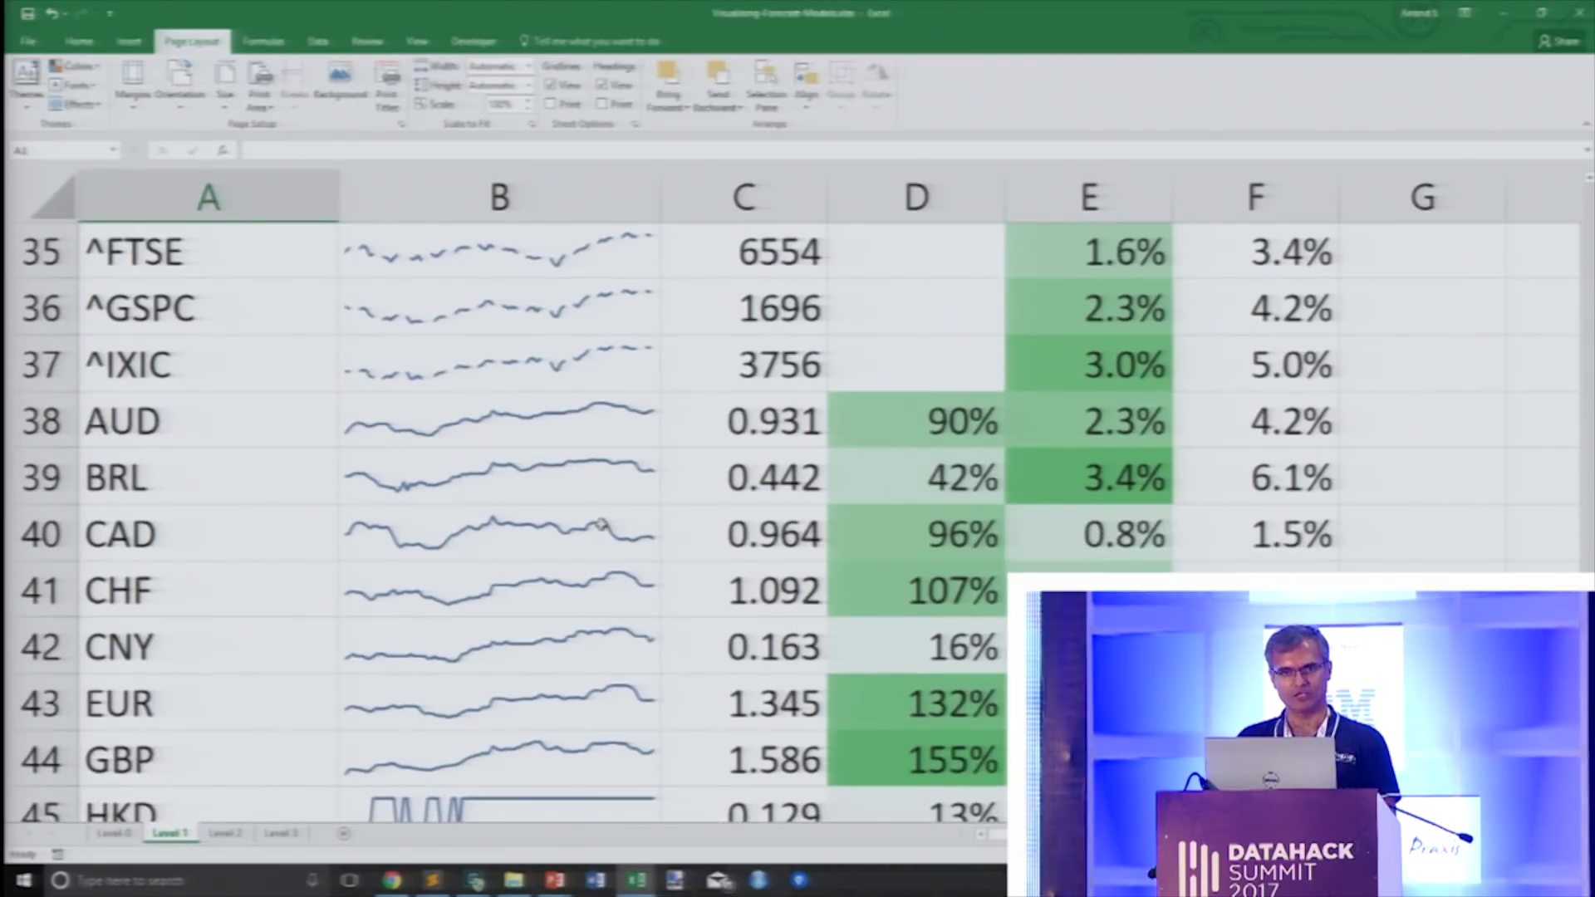
{"action": "scroll", "coordinate": [602, 524], "scroll_direction": "down", "scroll_amount": 1}
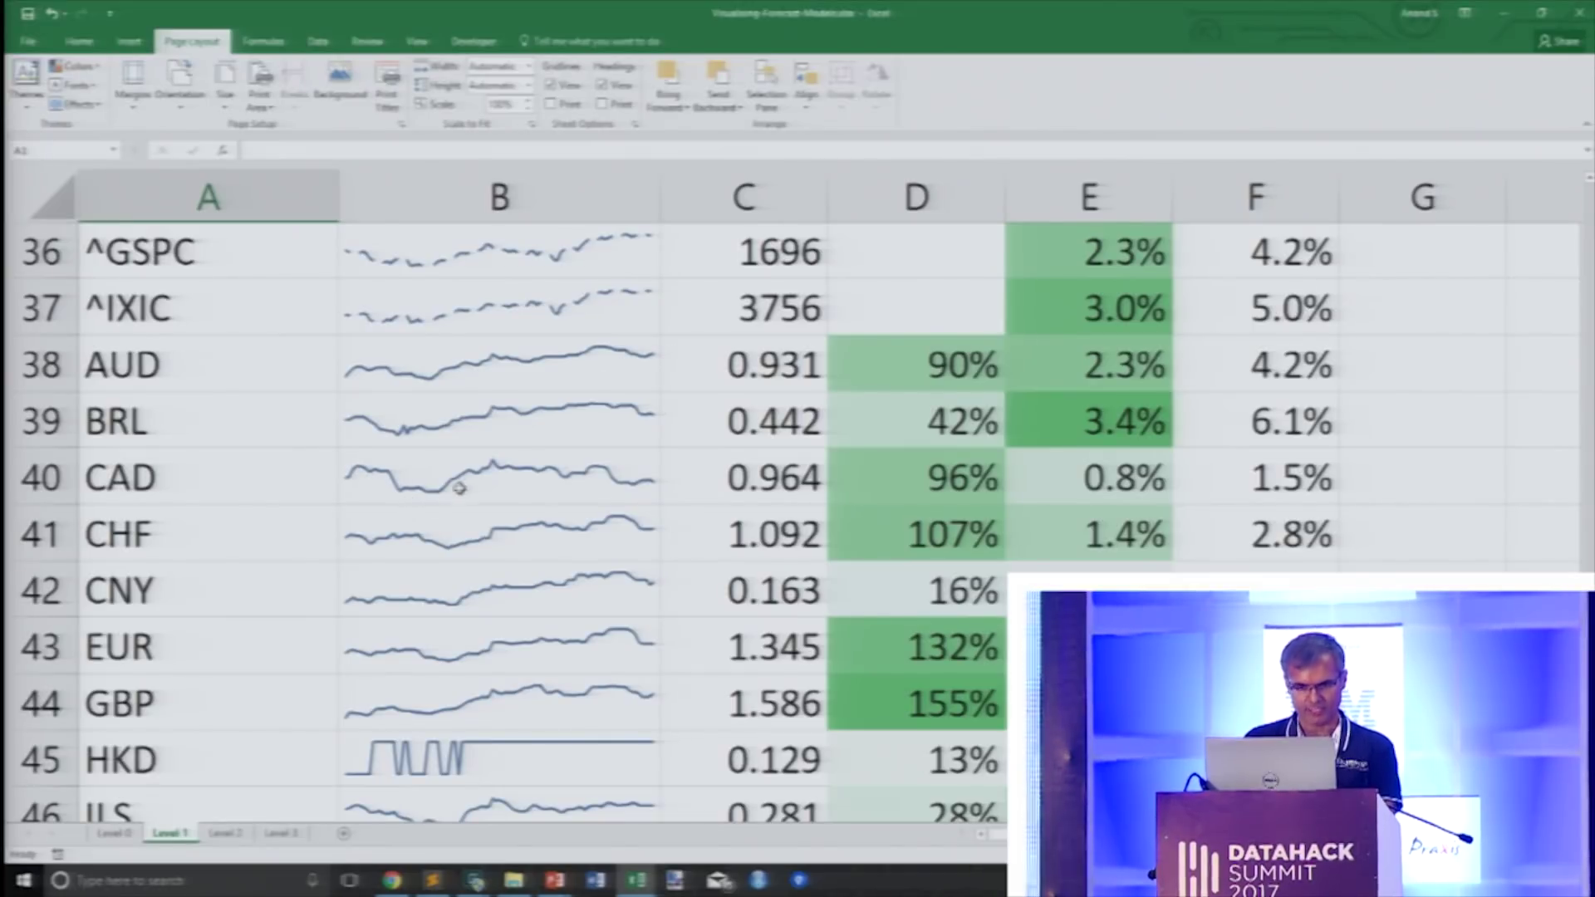
{"action": "scroll", "coordinate": [587, 615], "scroll_direction": "down", "scroll_amount": 3}
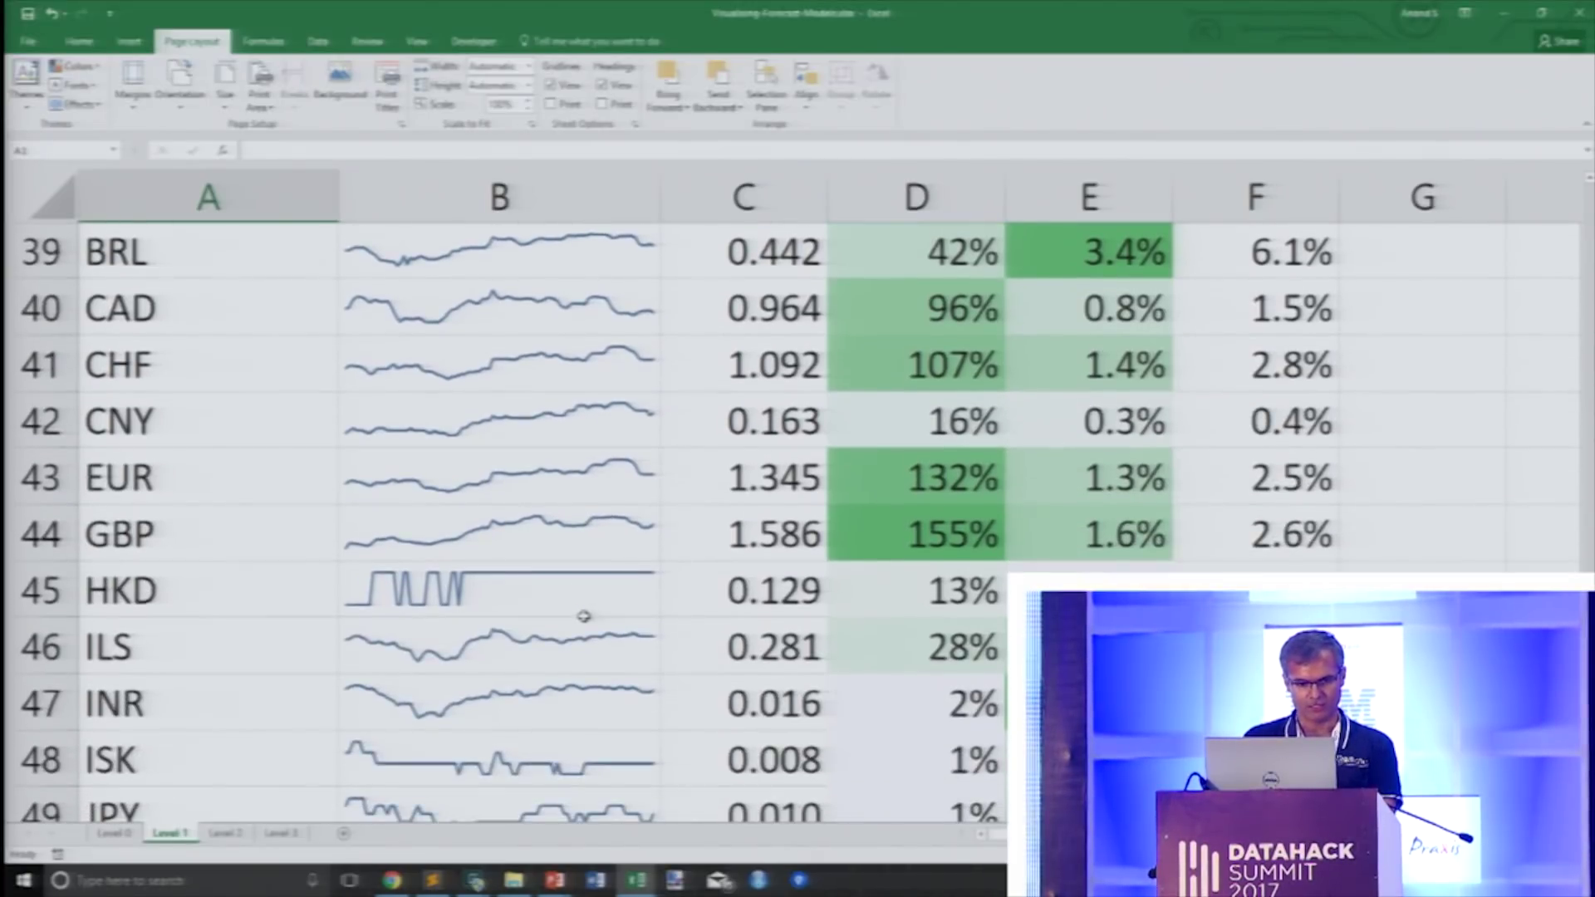
{"action": "scroll", "coordinate": [584, 617], "scroll_direction": "down", "scroll_amount": 1}
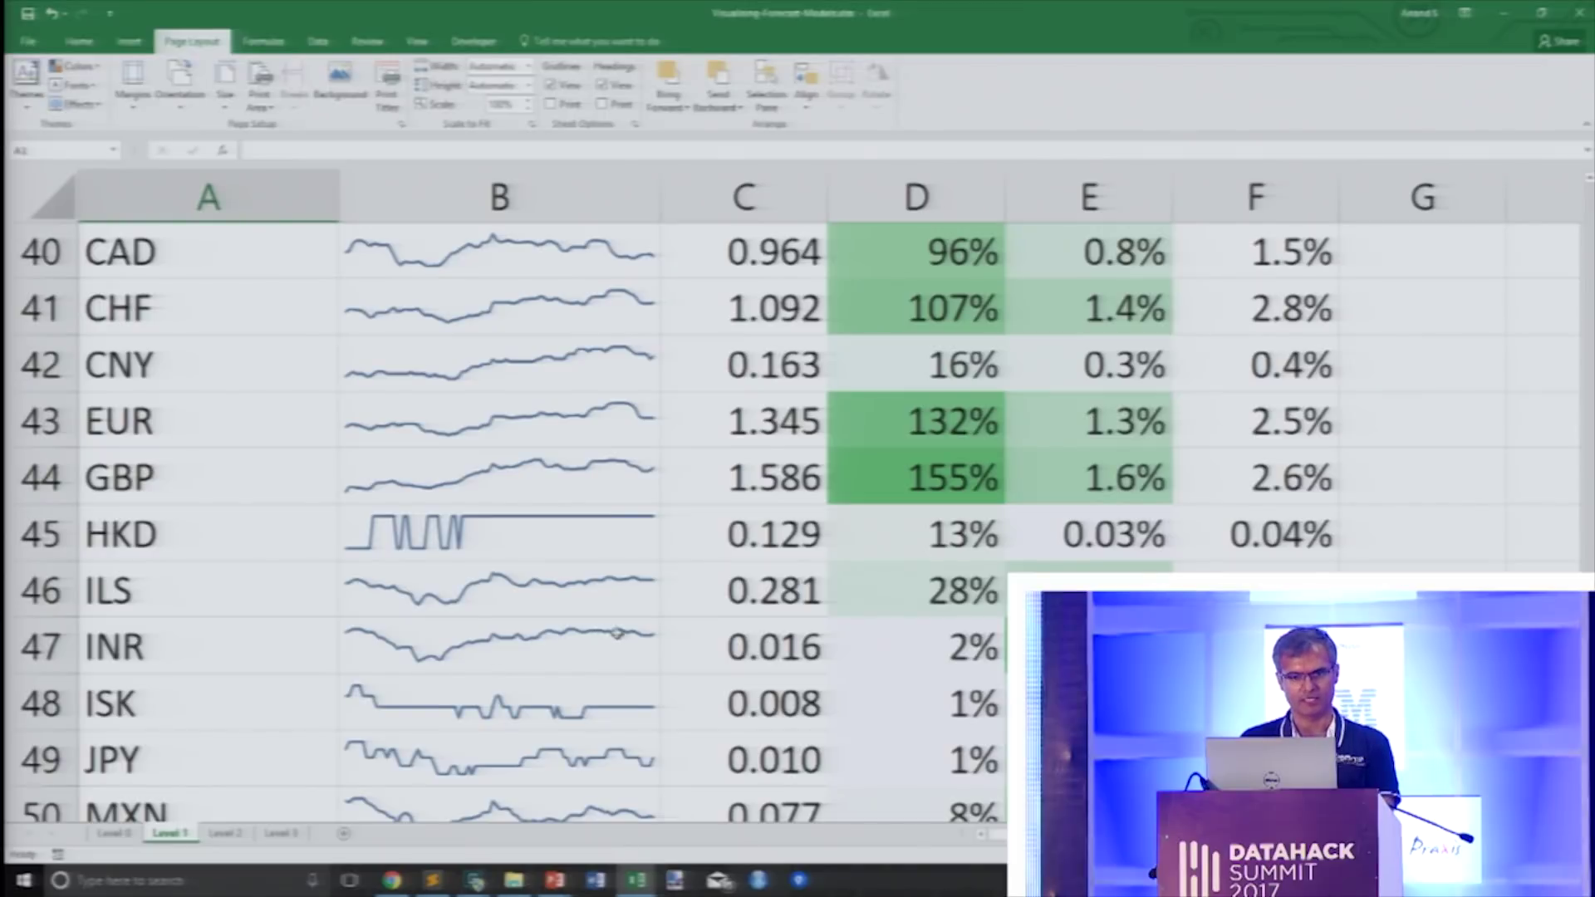
{"action": "scroll", "coordinate": [622, 634], "scroll_direction": "down", "scroll_amount": 2}
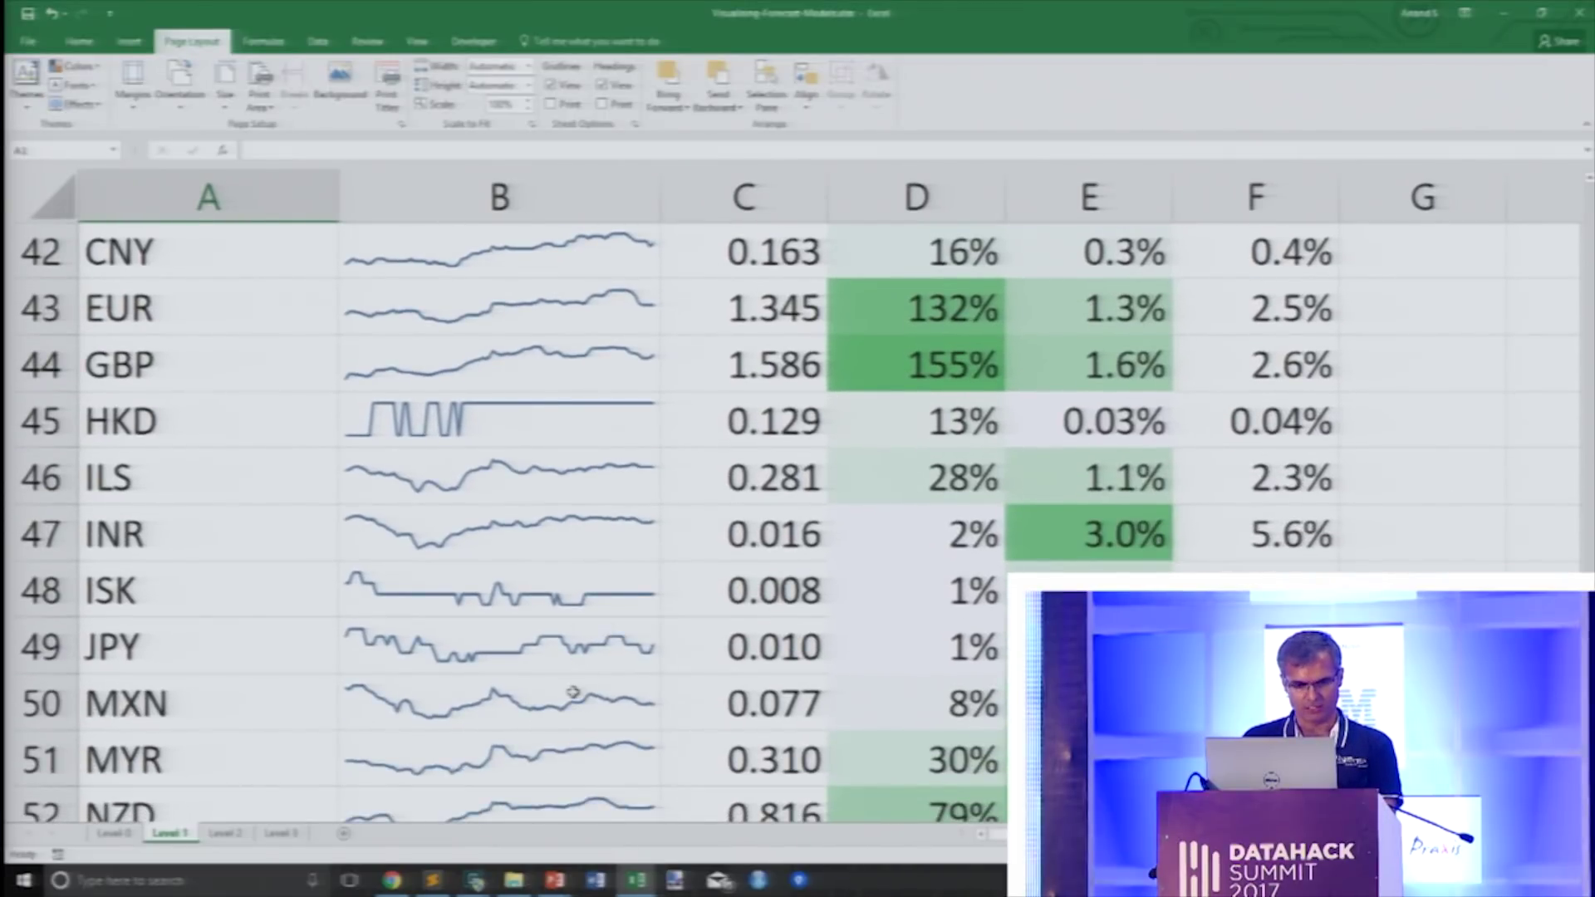
{"action": "scroll", "coordinate": [573, 691], "scroll_direction": "down", "scroll_amount": 2}
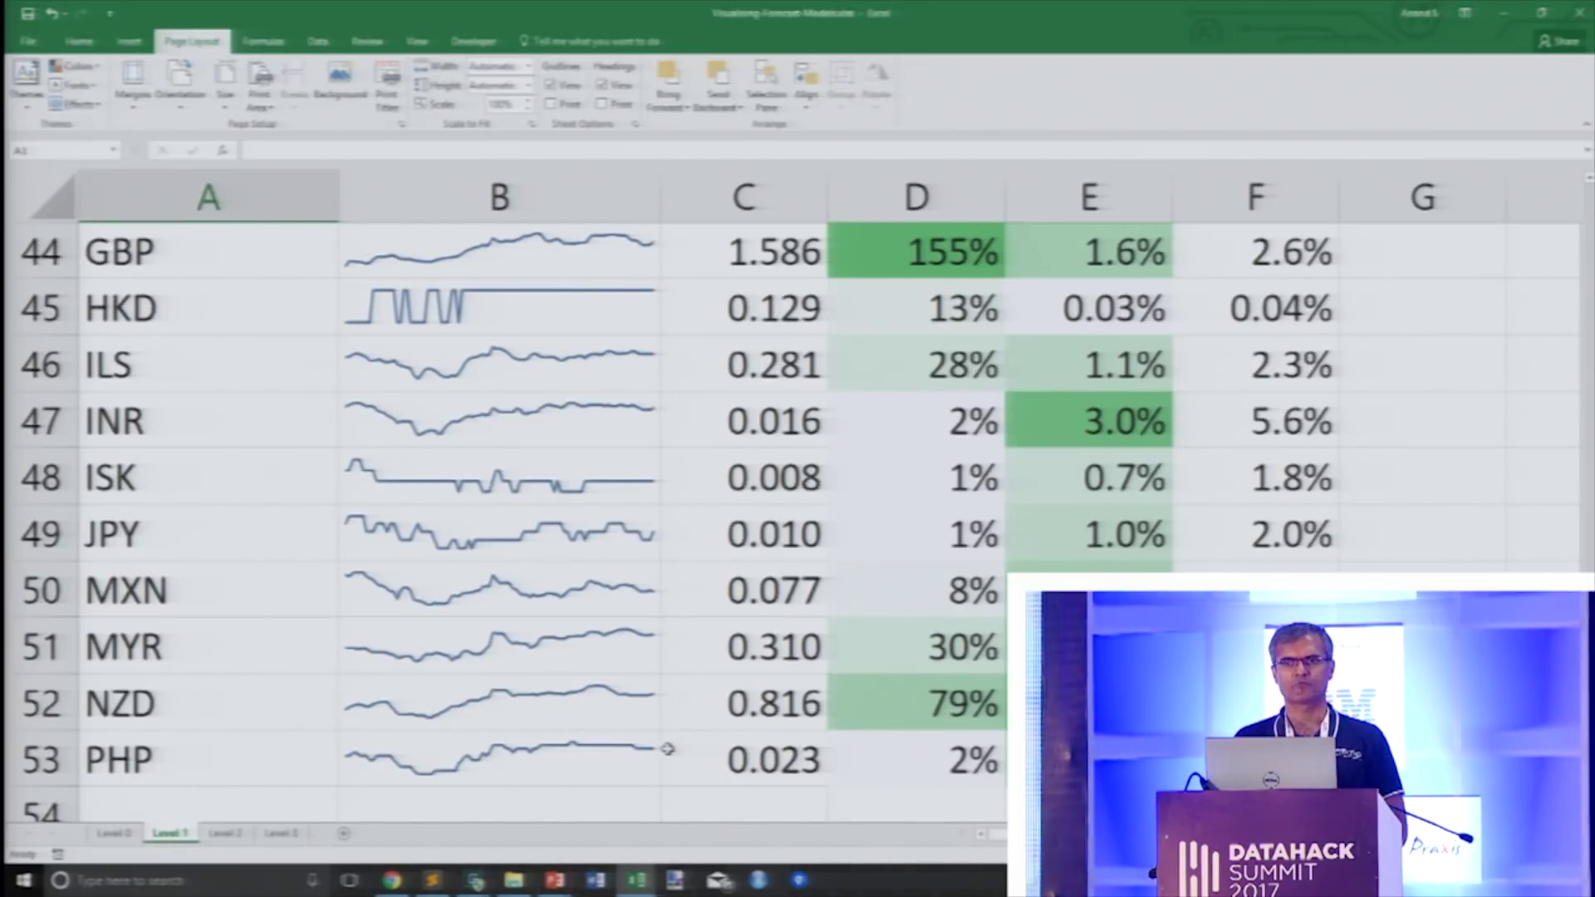
Pick out the PHP, INR and CAD summary entries, then move to the Level 2 sheet.
{"action": "left_click", "coordinate": [211, 771]}
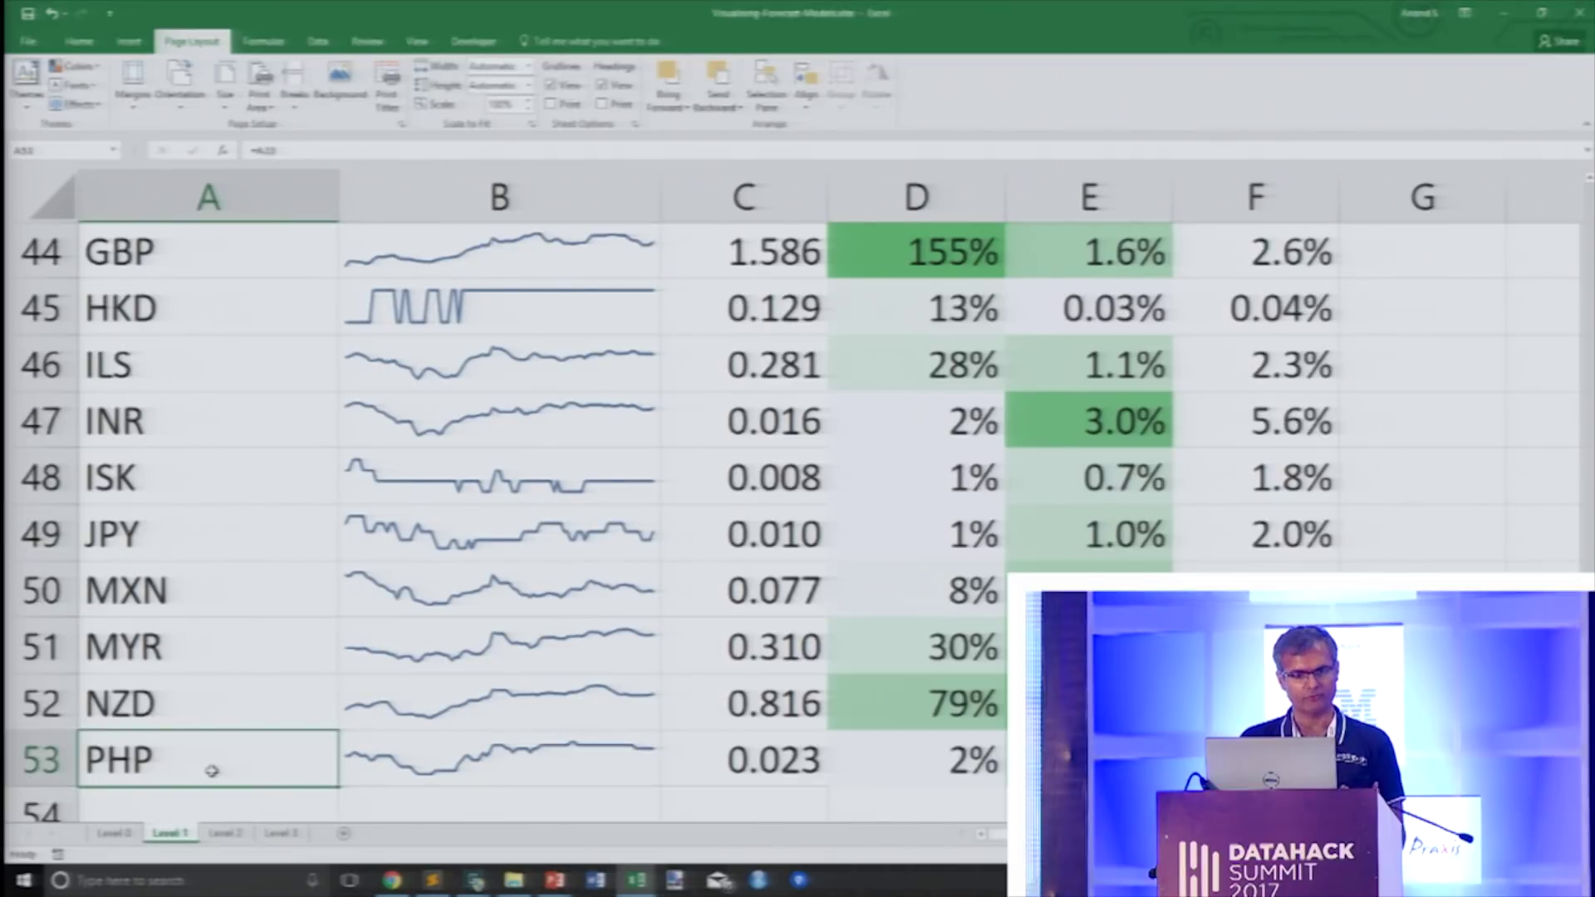
{"action": "left_click", "coordinate": [150, 432]}
{"action": "scroll", "coordinate": [240, 432], "scroll_direction": "up", "scroll_amount": 2}
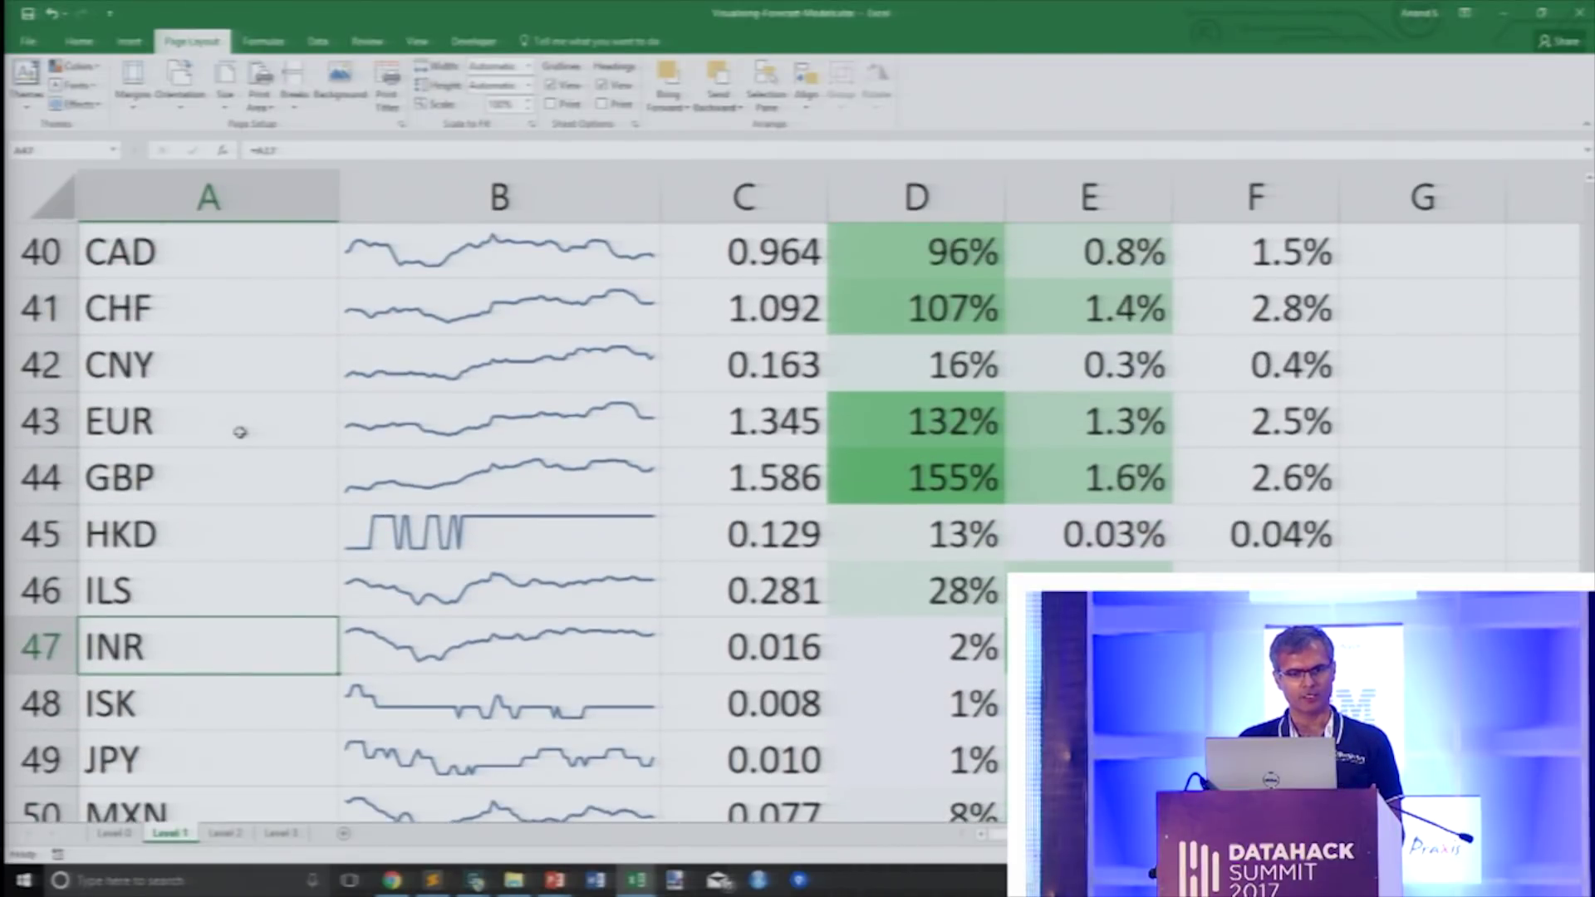
{"action": "left_click", "coordinate": [178, 257]}
{"action": "scroll", "coordinate": [177, 267], "scroll_direction": "up", "scroll_amount": 1}
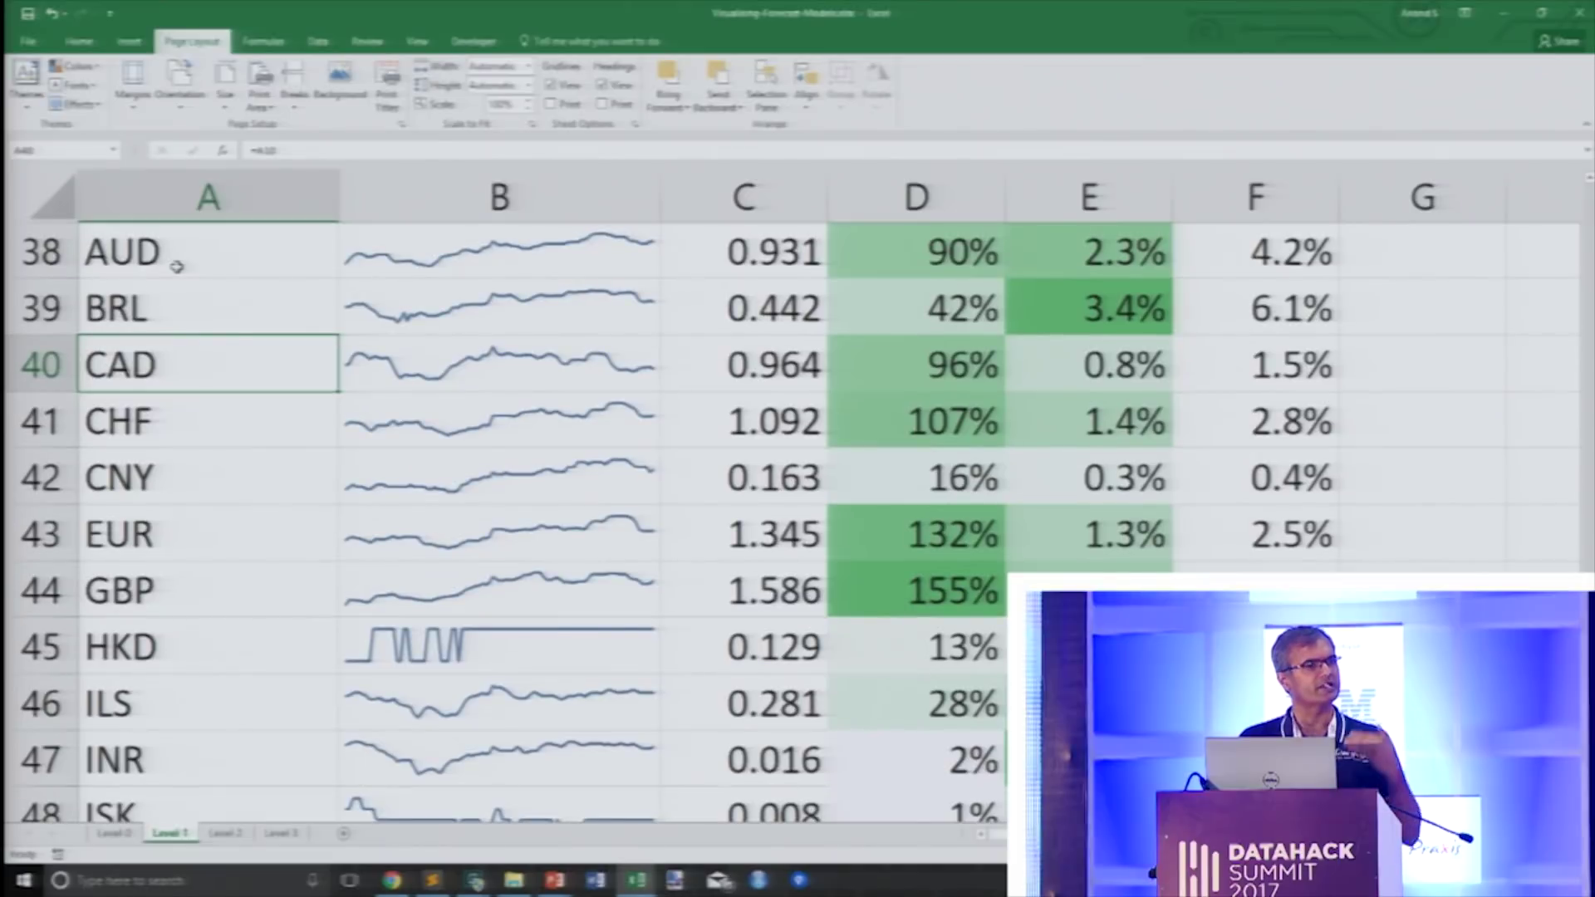
{"action": "scroll", "coordinate": [177, 267], "scroll_direction": "down", "scroll_amount": 1}
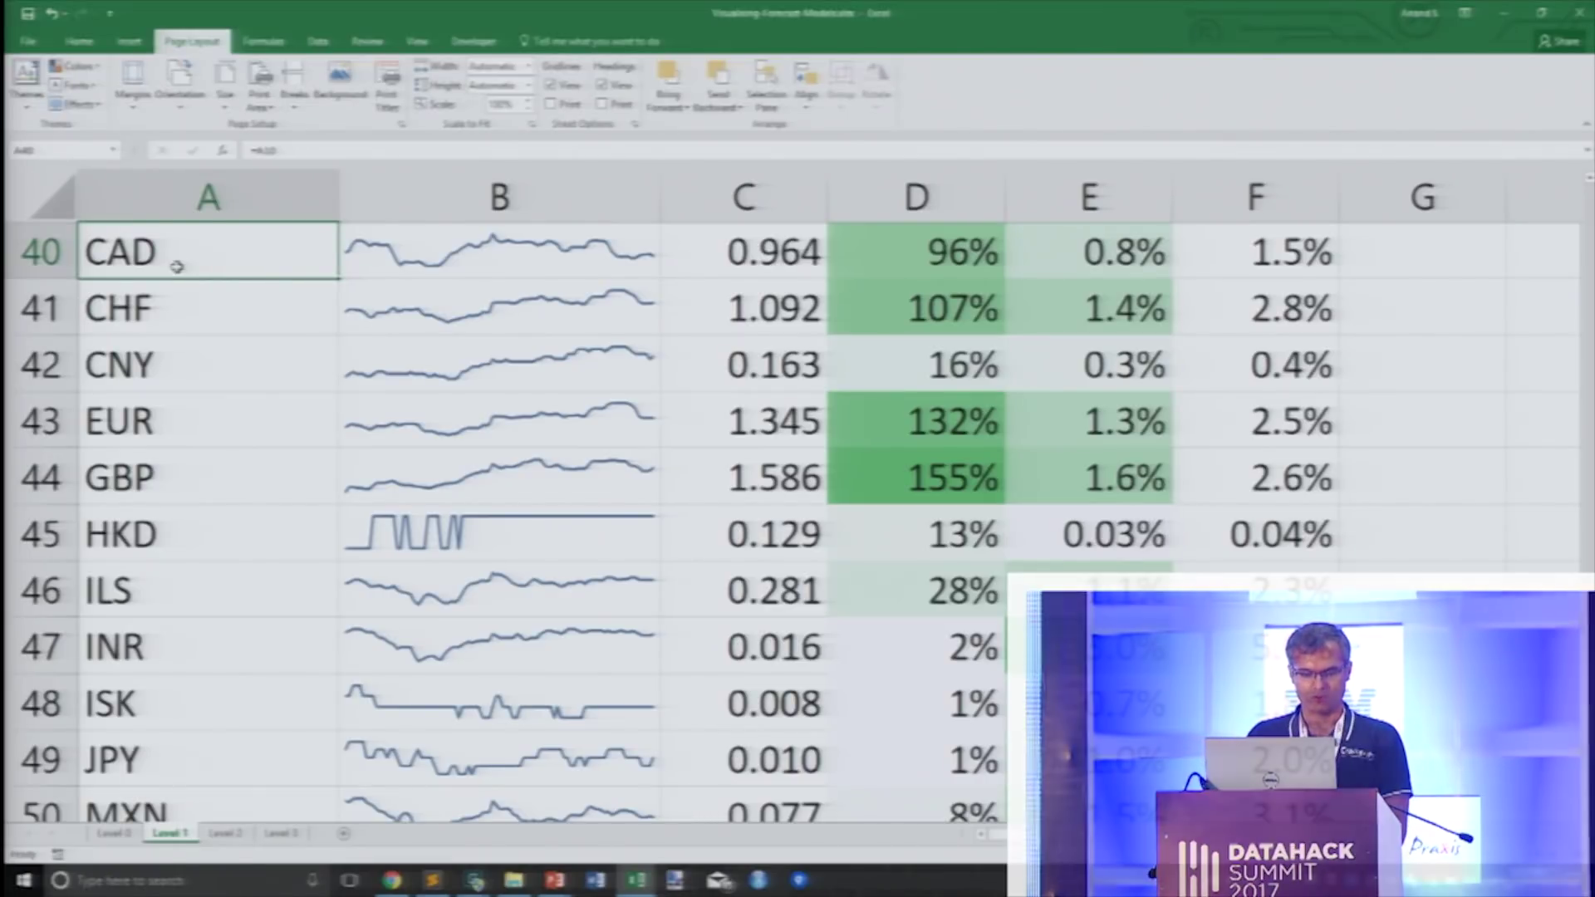
{"action": "key", "text": "ctrl+Page_Down"}
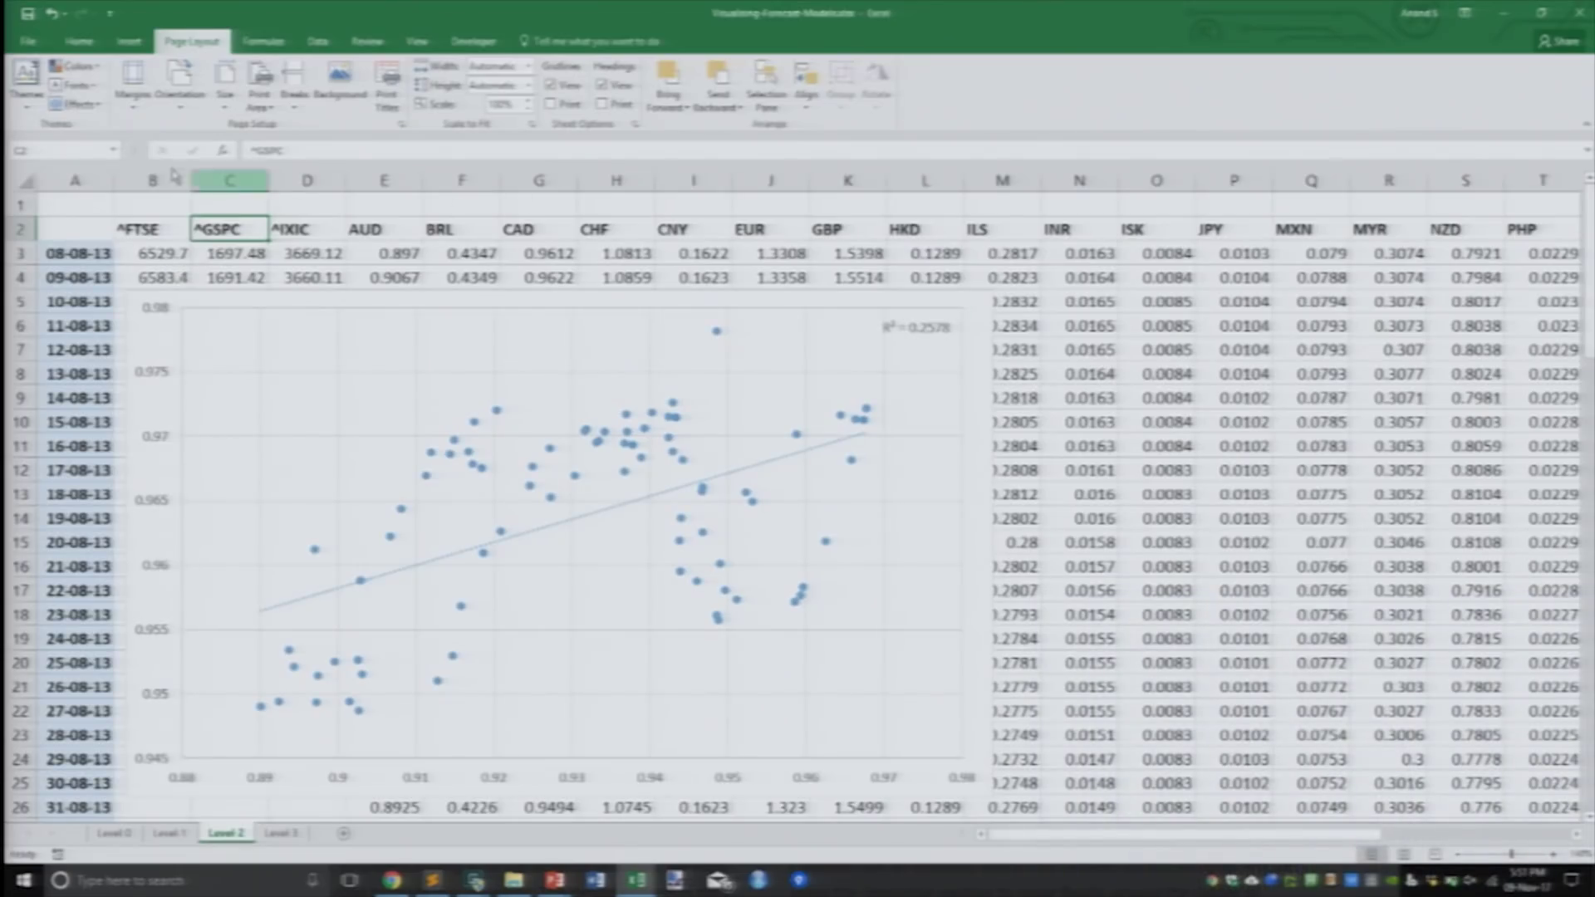
Shift the scatter chart's y-series from CHF through CNY and EUR to ISK.
{"action": "left_click", "coordinate": [350, 295]}
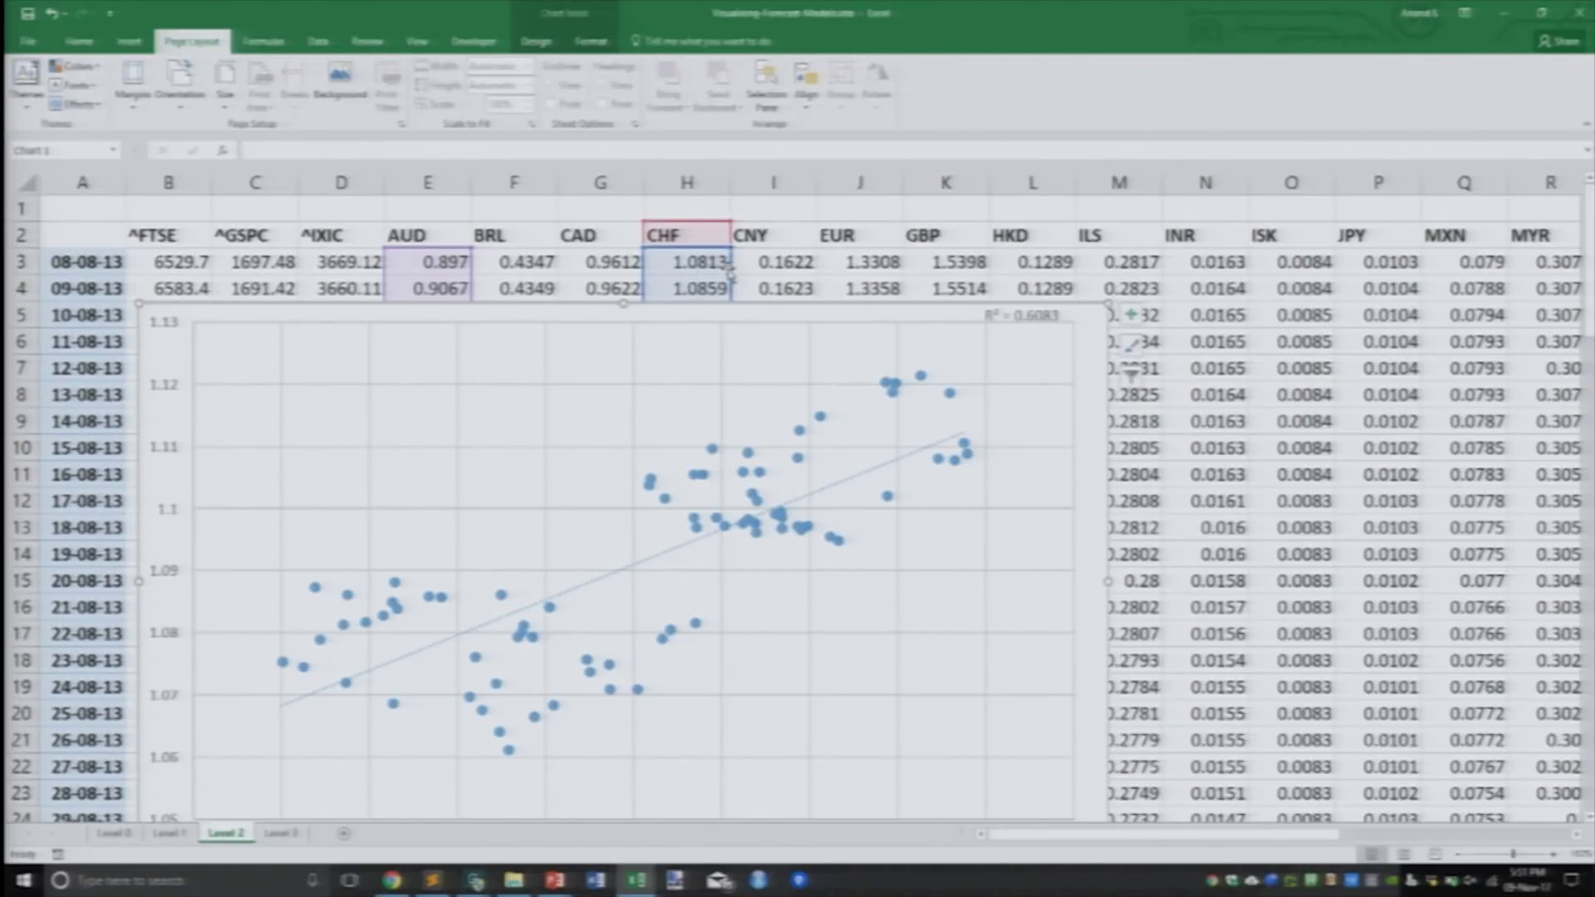
{"action": "left_click_drag", "start_coordinate": [733, 270], "coordinate": [752, 283]}
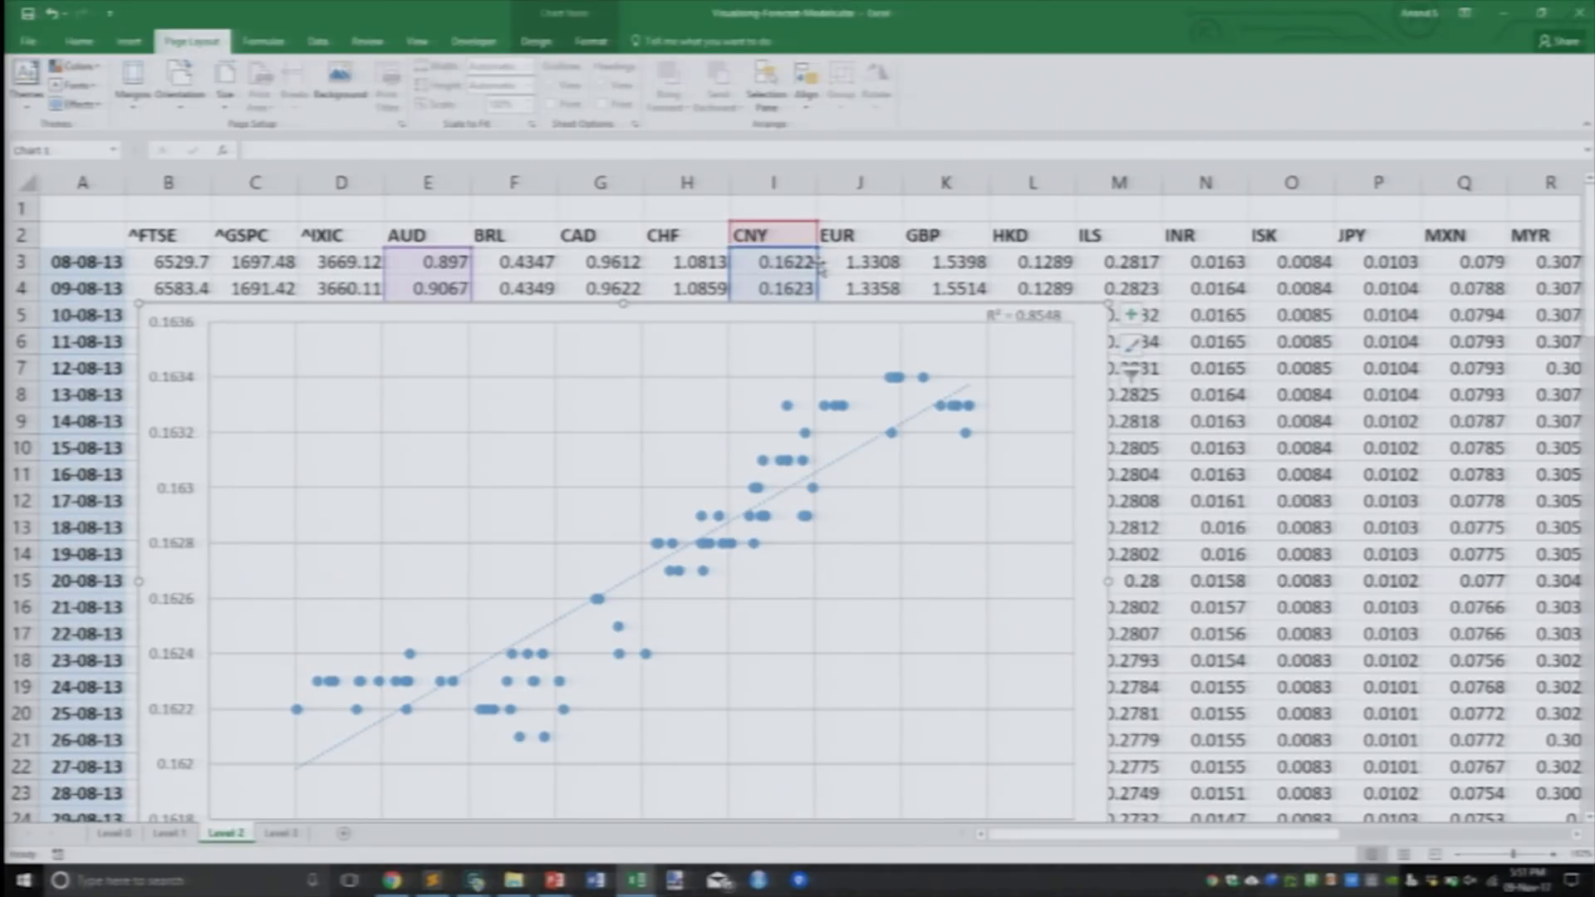
{"action": "left_click_drag", "start_coordinate": [828, 270], "coordinate": [850, 261]}
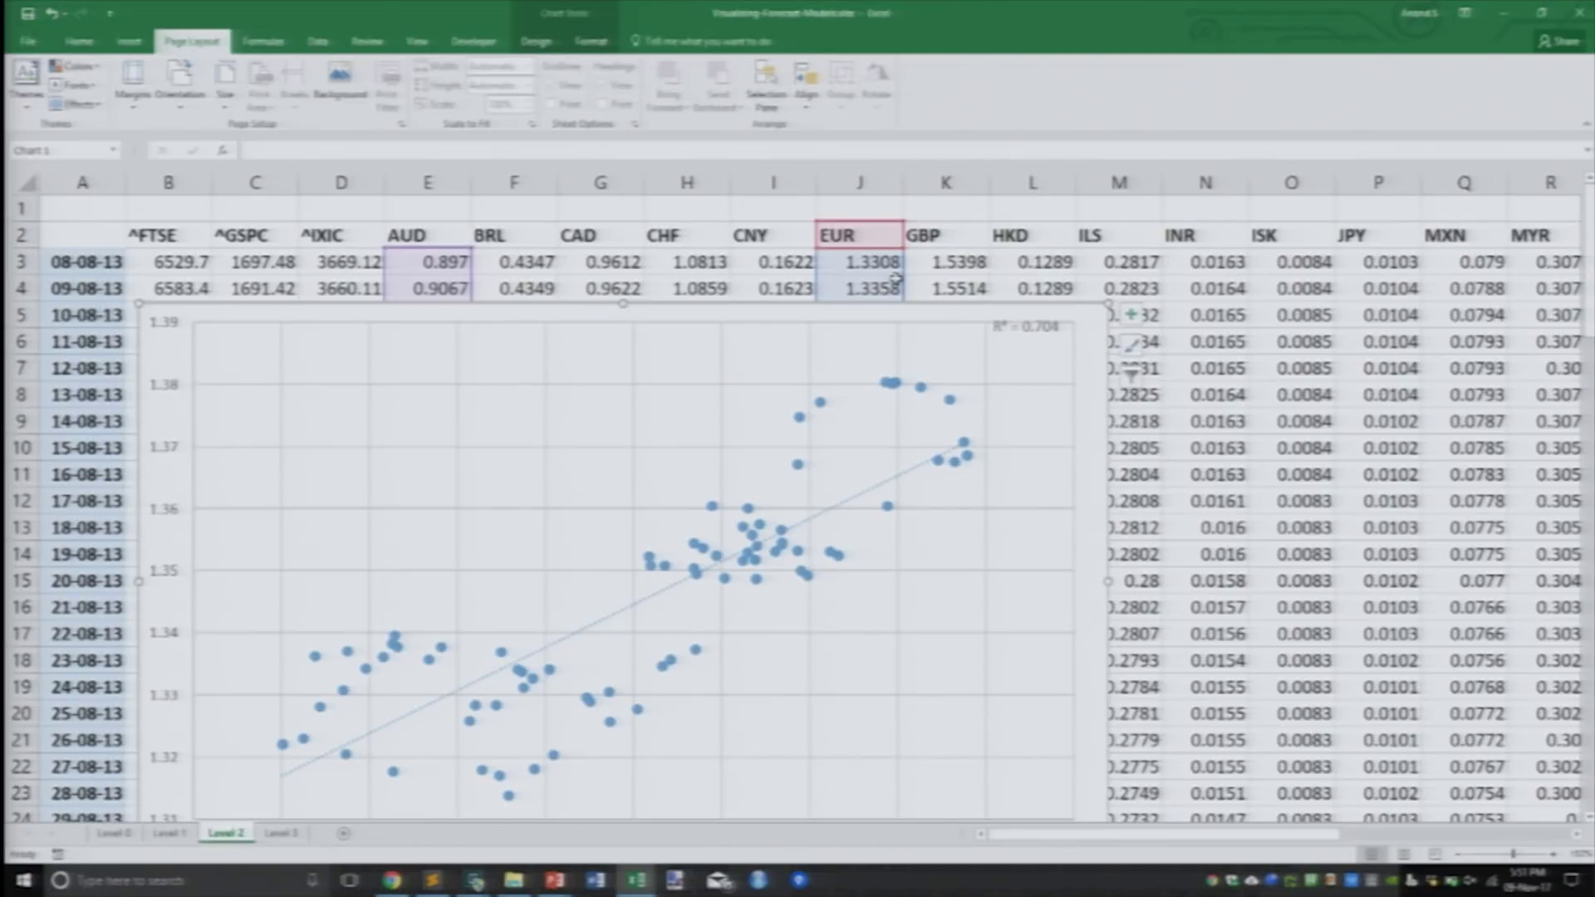
{"action": "left_click_drag", "start_coordinate": [899, 281], "coordinate": [1265, 264]}
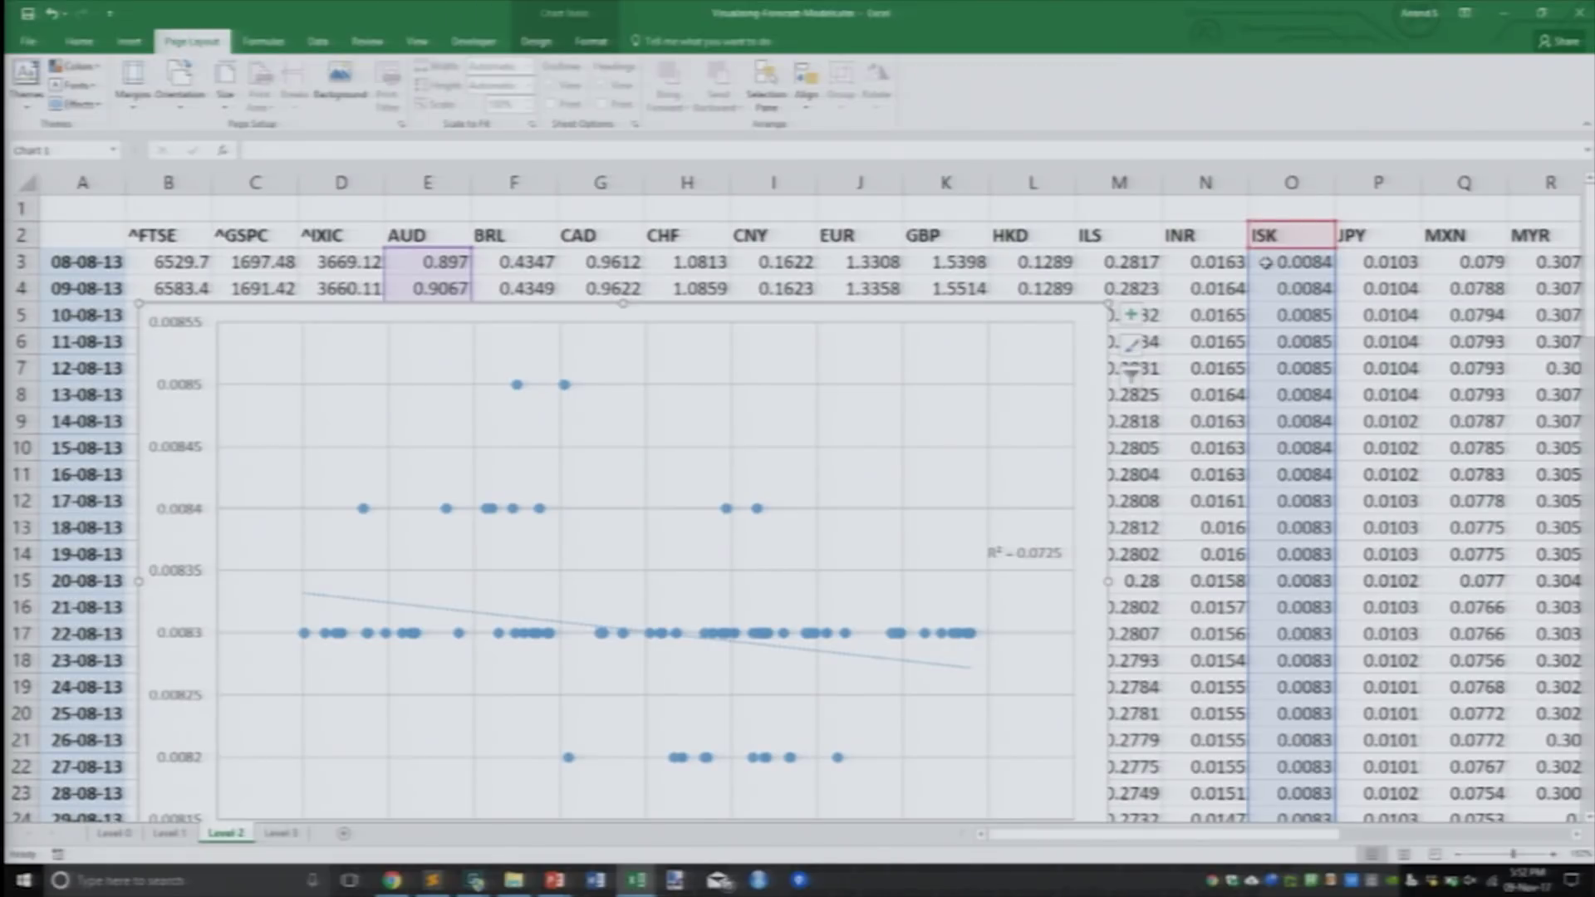
Switch to the Level 3 colour-scaled correlation matrix sheet.
{"action": "key", "text": "ctrl+Page_Down"}
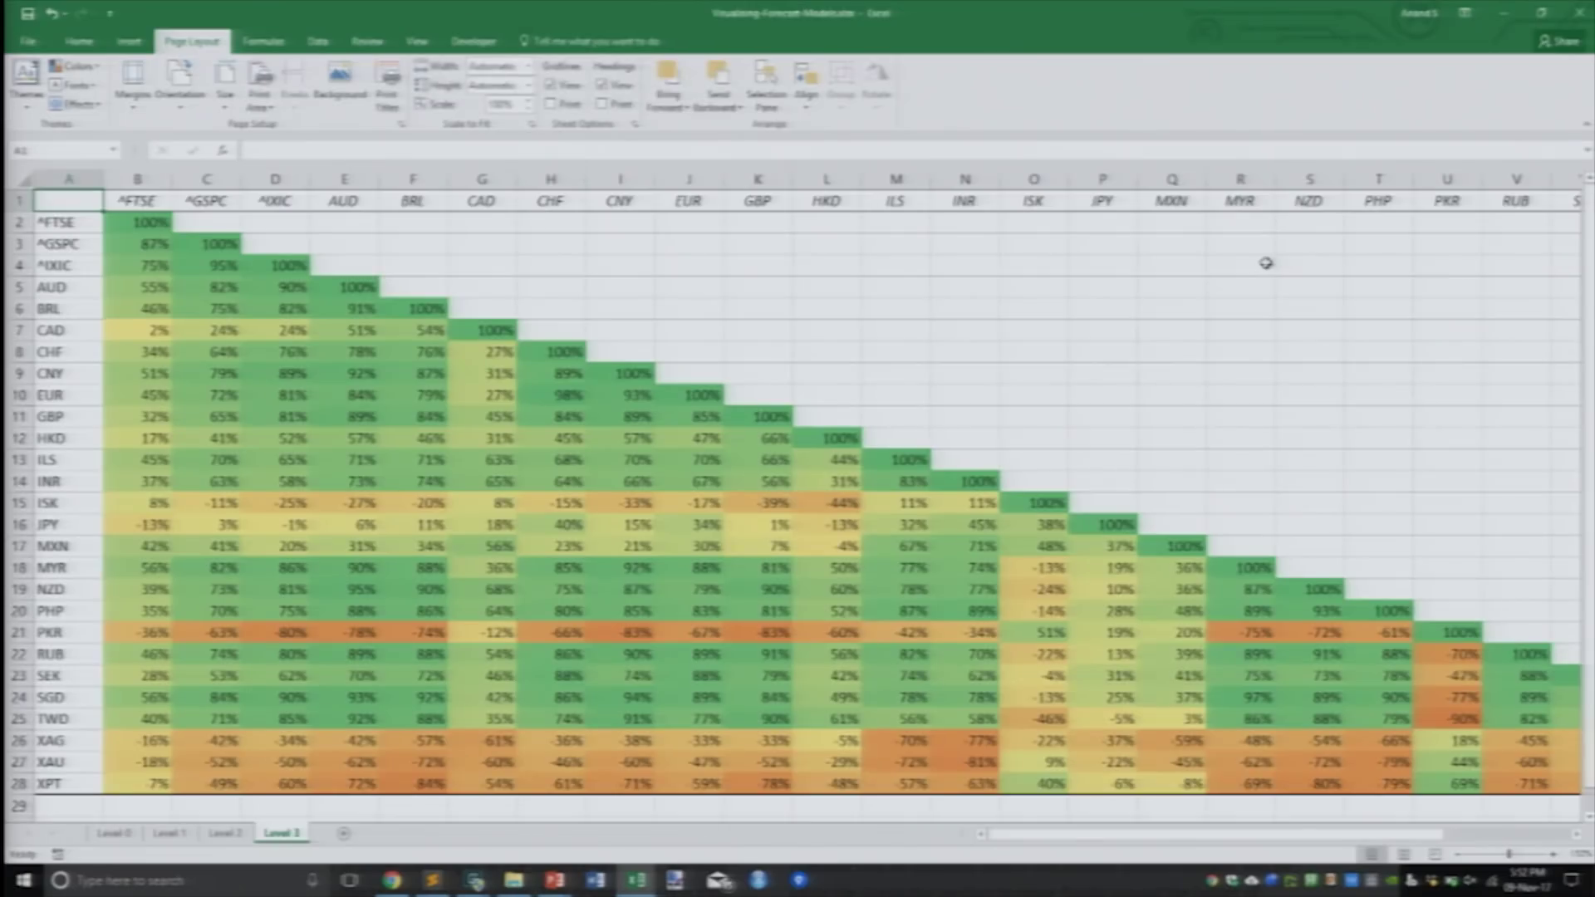
{"action": "scroll", "coordinate": [289, 277], "scroll_direction": "up", "scroll_amount": 6}
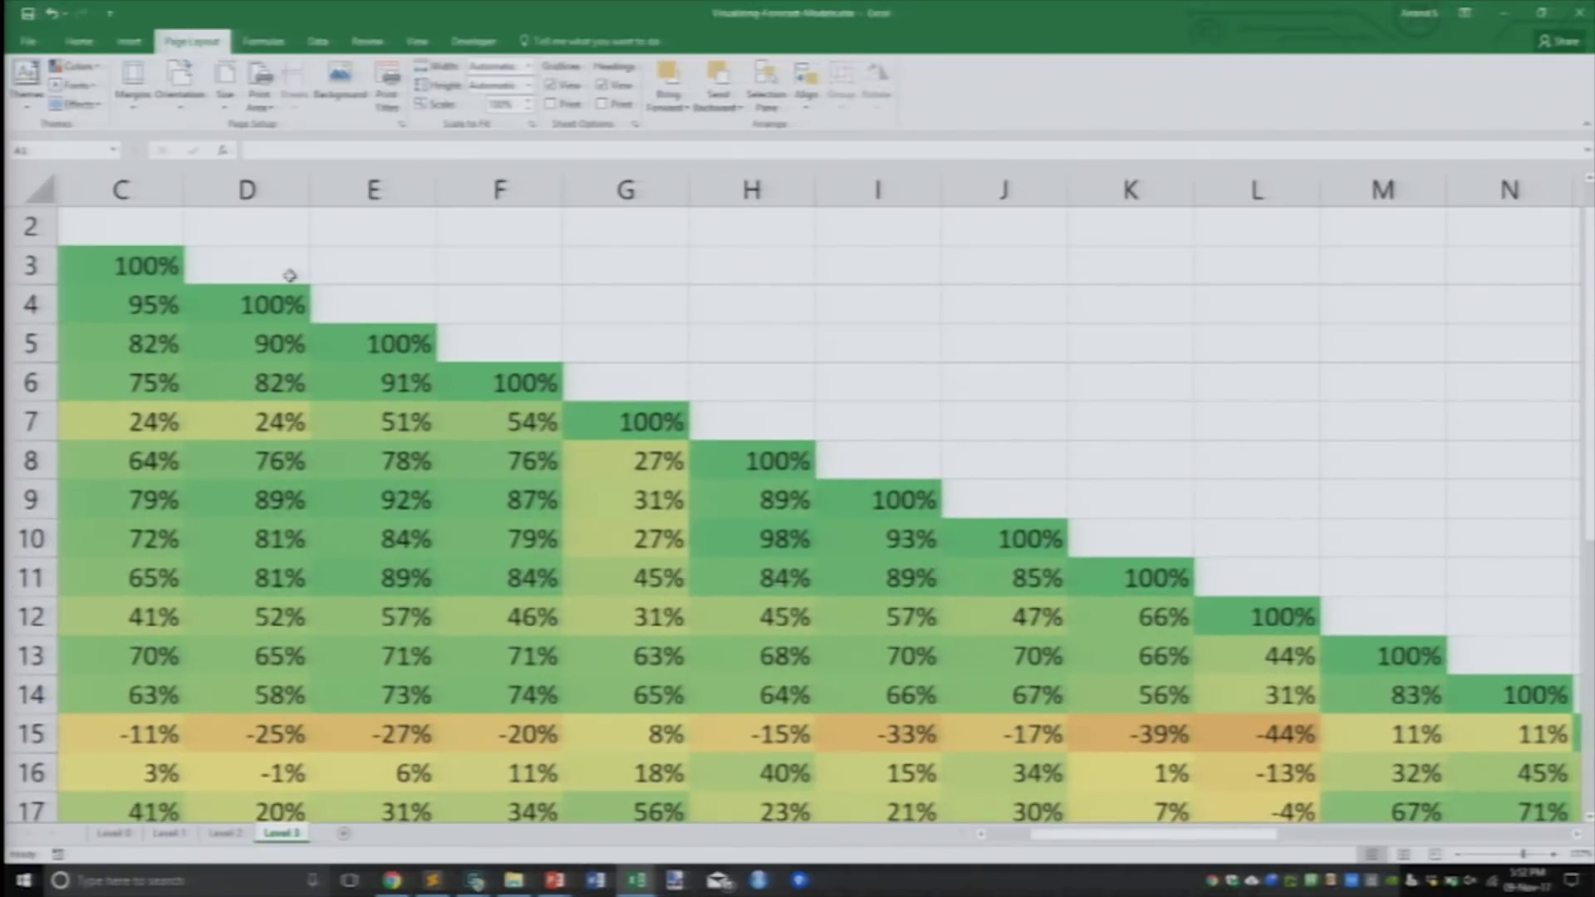
{"action": "scroll", "coordinate": [289, 275], "scroll_direction": "up", "scroll_amount": 1}
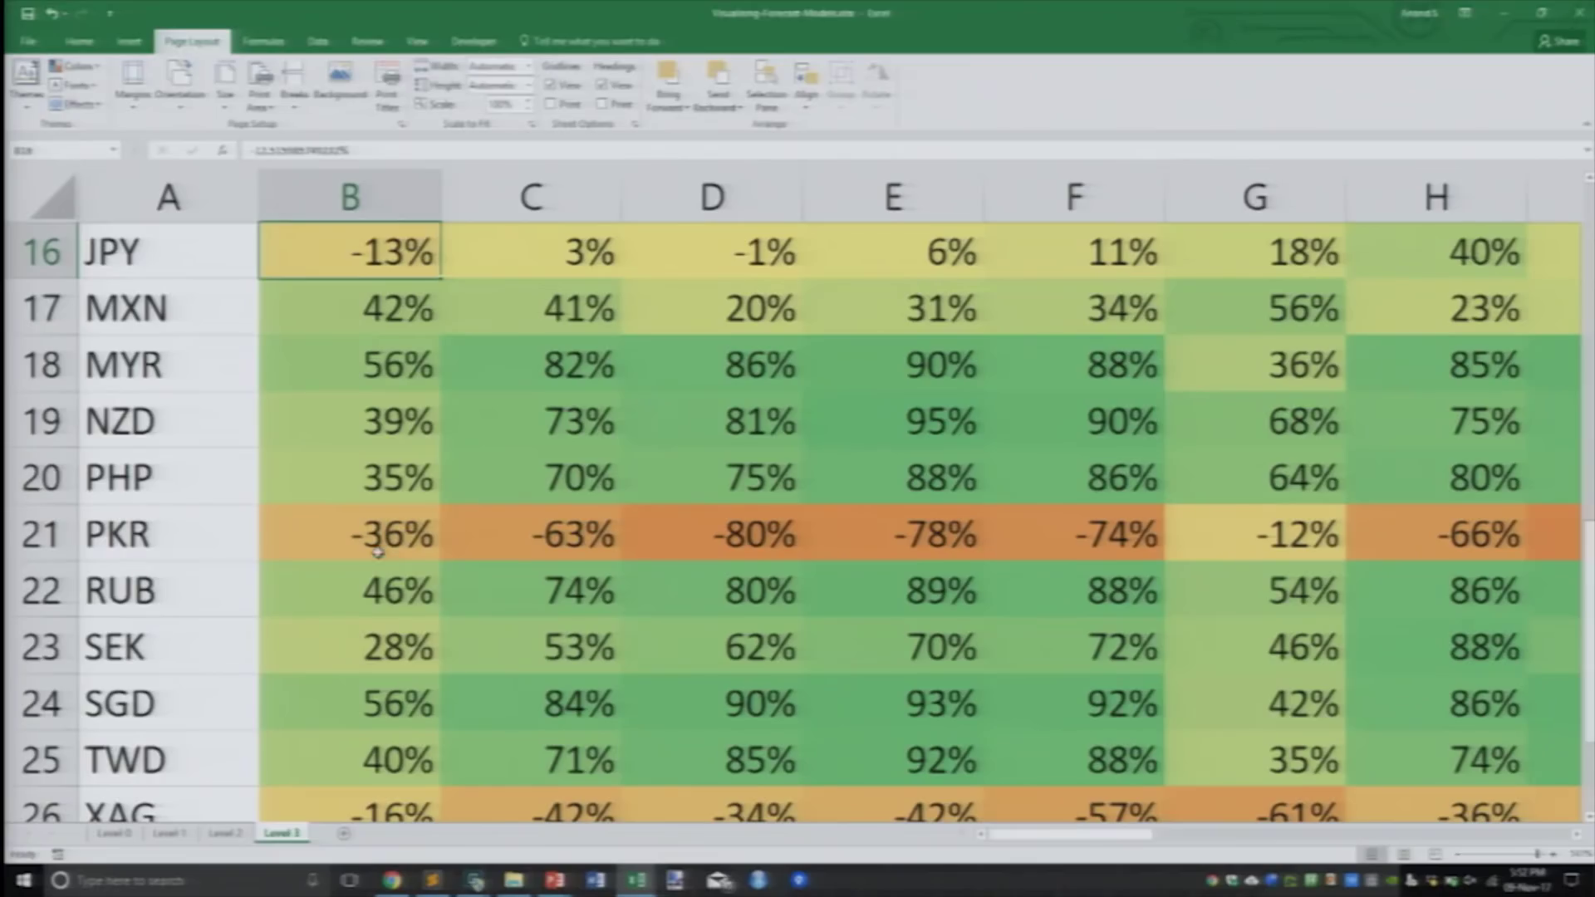
Highlight PKR's ^FTSE correlation, the XAG/XAU/XPT cells and the PKR row, then go to the browser.
{"action": "left_click", "coordinate": [376, 544]}
{"action": "scroll", "coordinate": [375, 540], "scroll_direction": "down", "scroll_amount": 2}
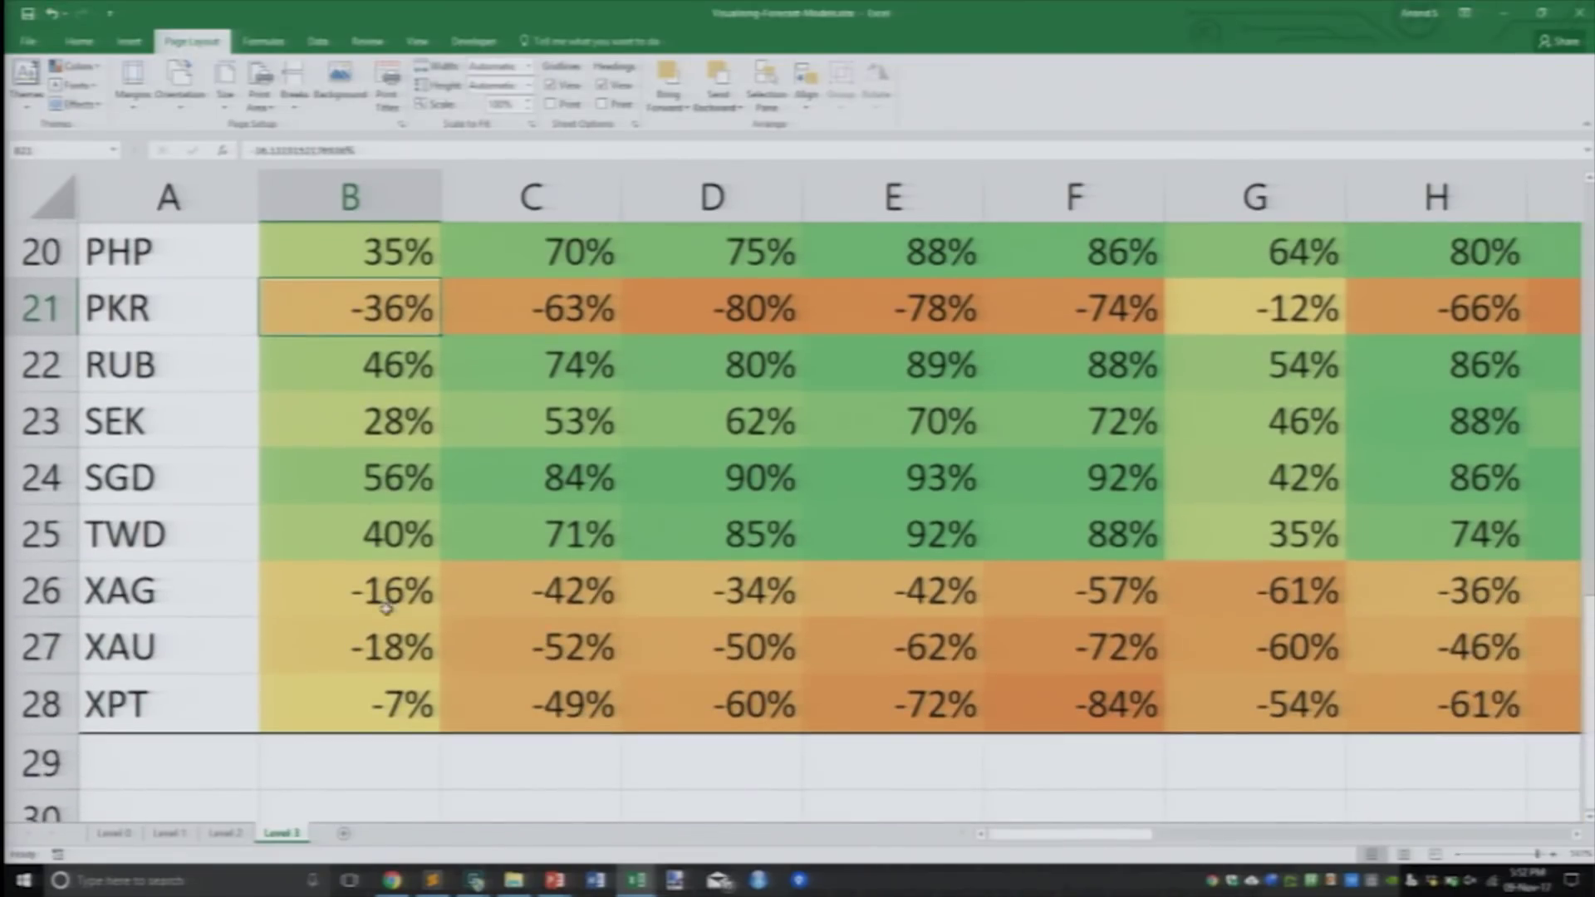
{"action": "left_click_drag", "start_coordinate": [384, 597], "coordinate": [397, 680]}
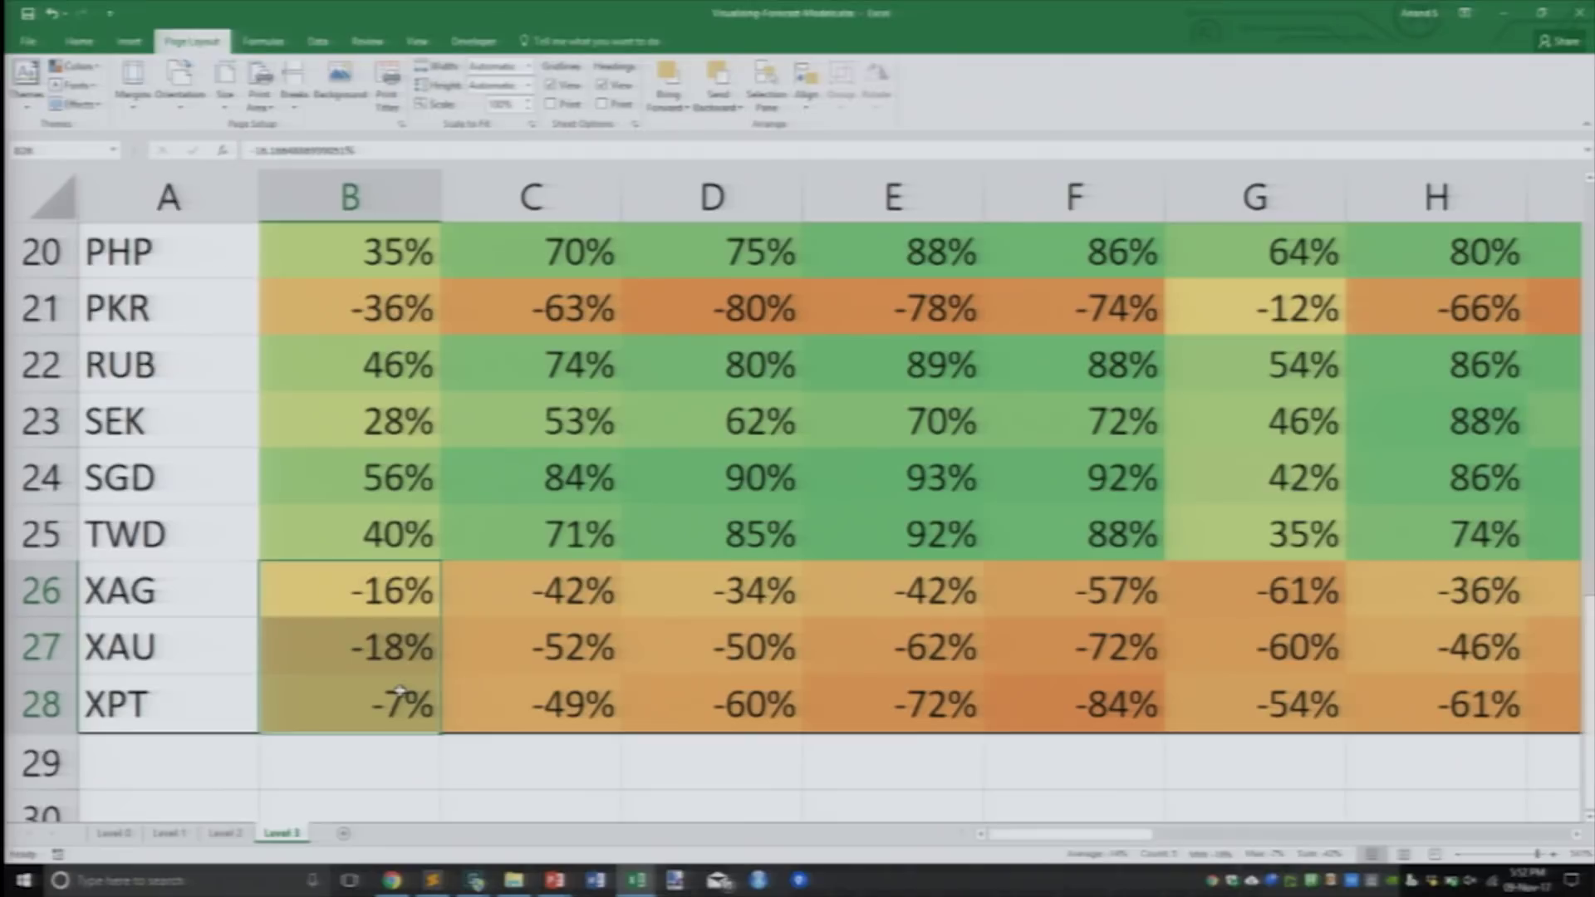
{"action": "scroll", "coordinate": [399, 691], "scroll_direction": "down", "scroll_amount": 4}
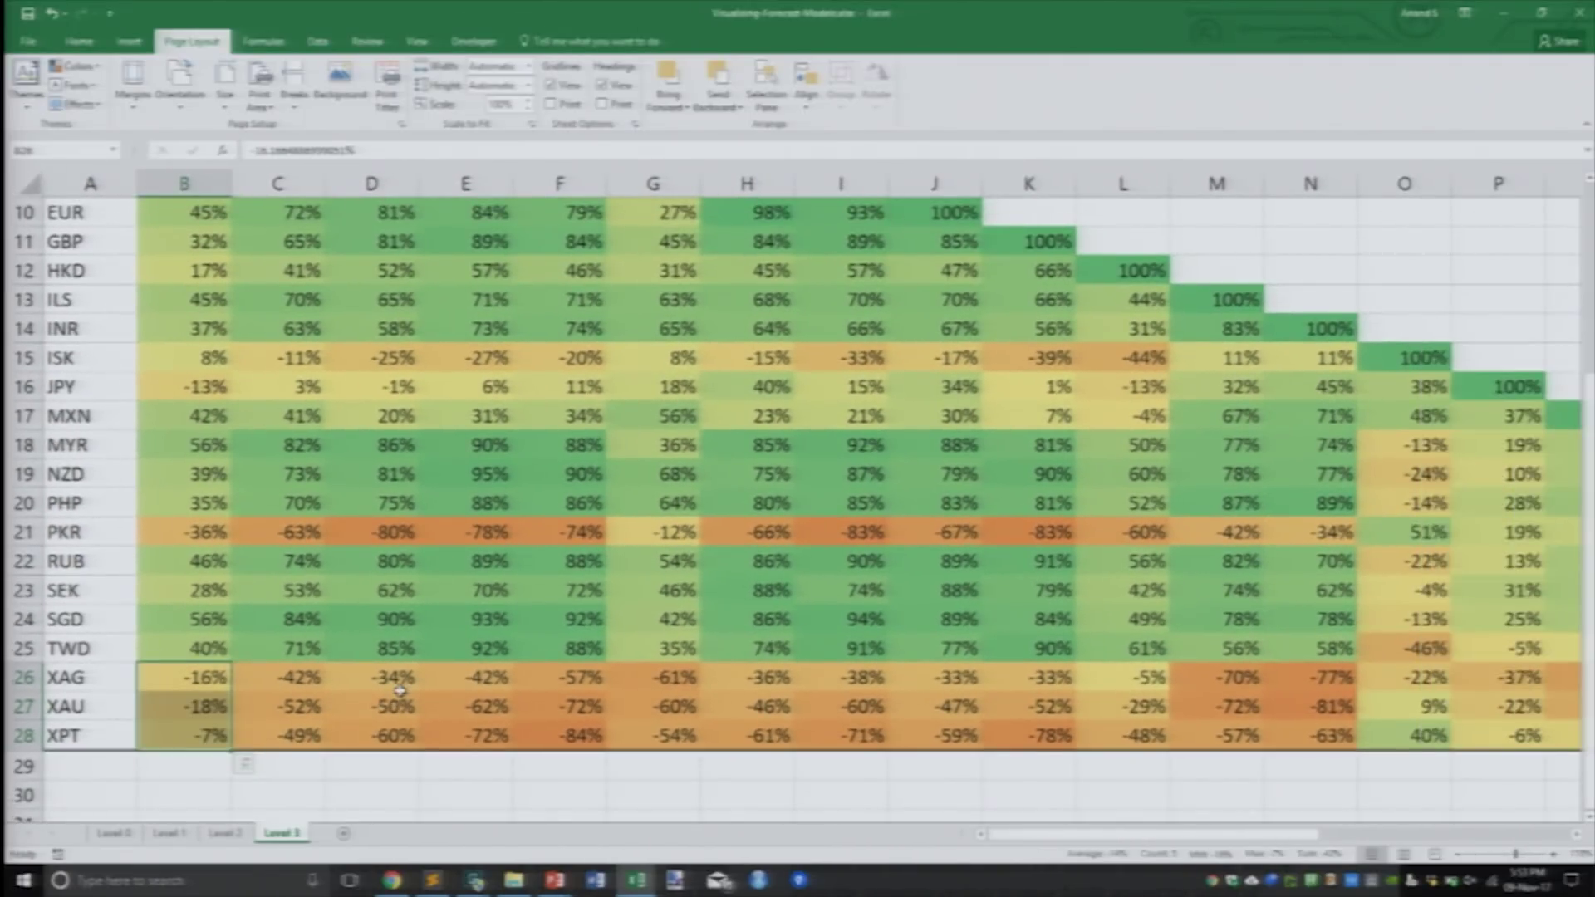
{"action": "left_click", "coordinate": [23, 532]}
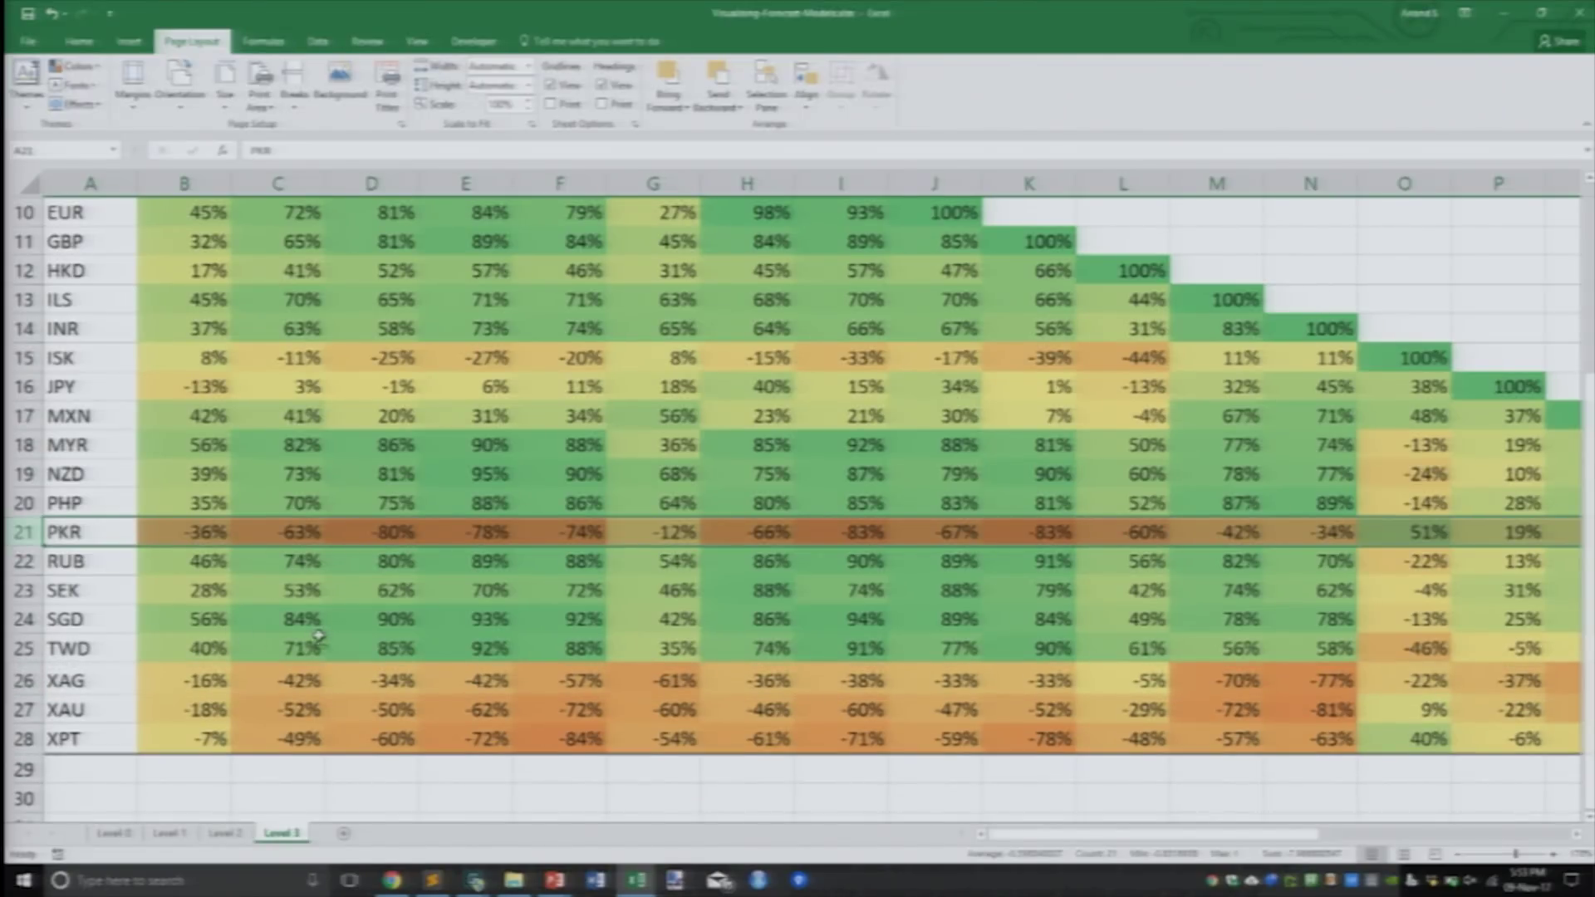
{"action": "key", "text": "alt+Tab"}
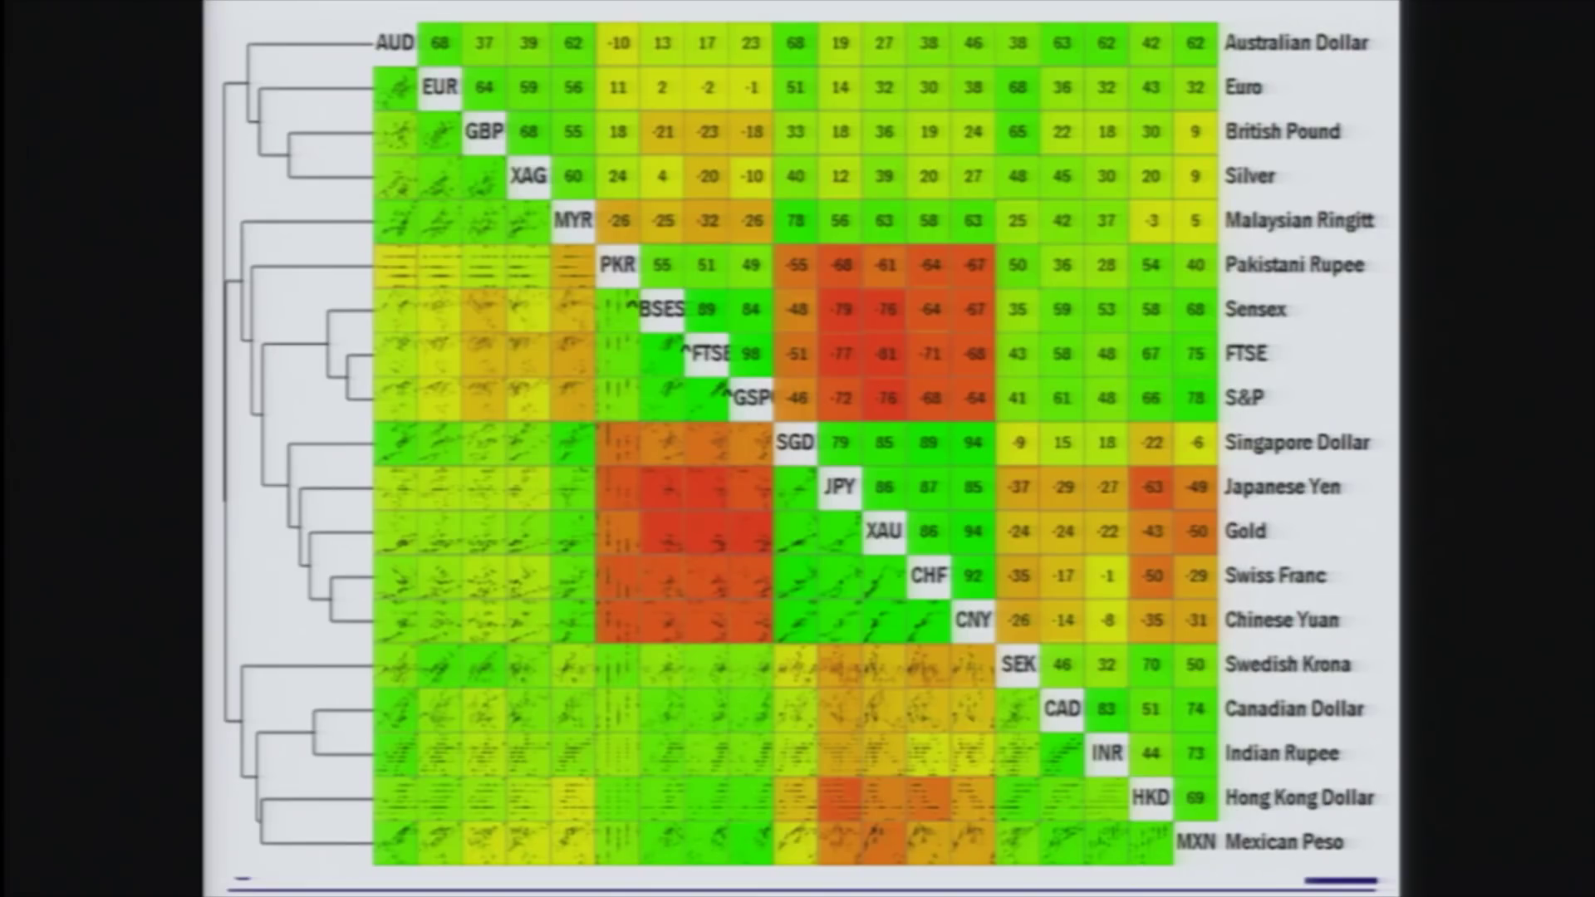
{"action": "scroll", "coordinate": [117, 232], "scroll_direction": "up", "scroll_amount": 3}
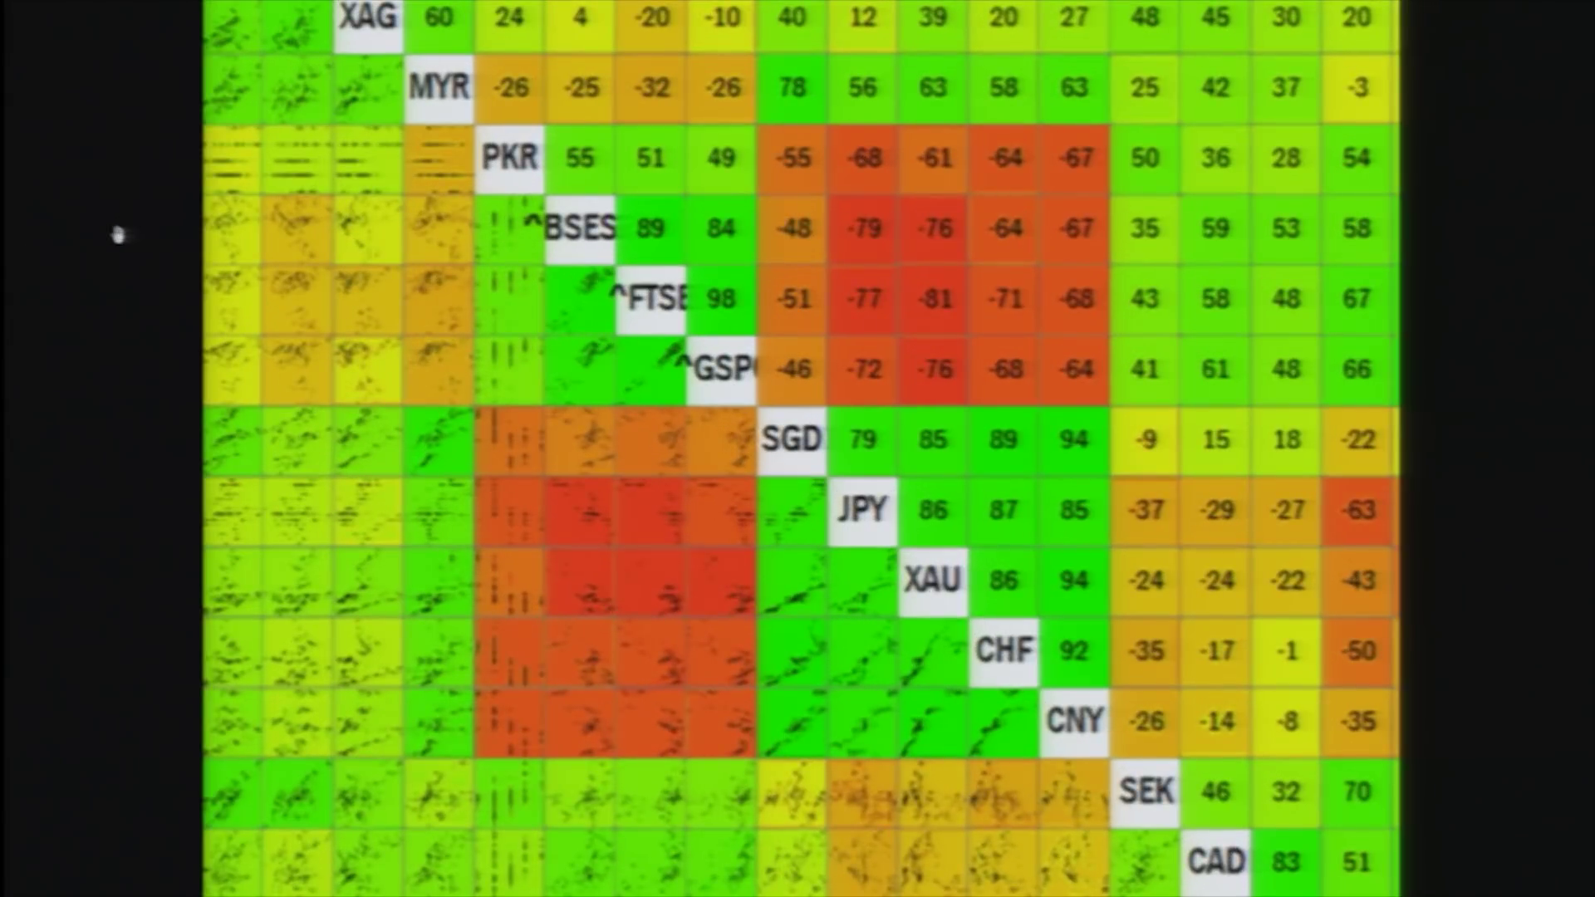